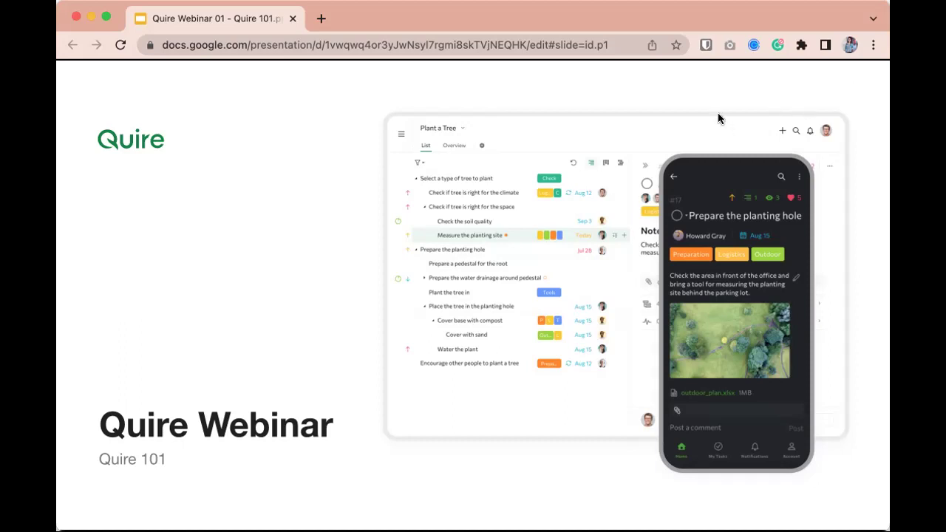
Step: Advance the webinar slides from the Quire Webinar title slide to the Agenda slide
left_click(584, 146)
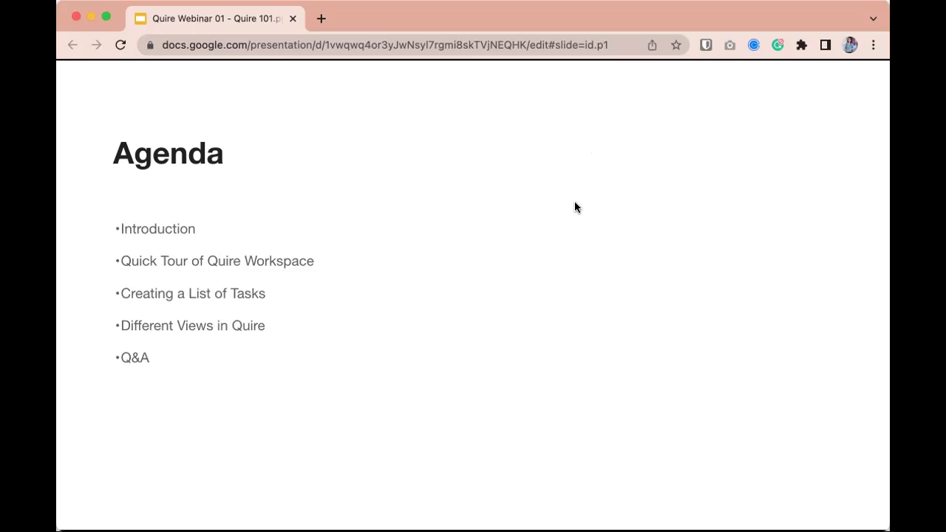
Step: Step through the What is Quire? slide to How Quire can help?
key("Right")
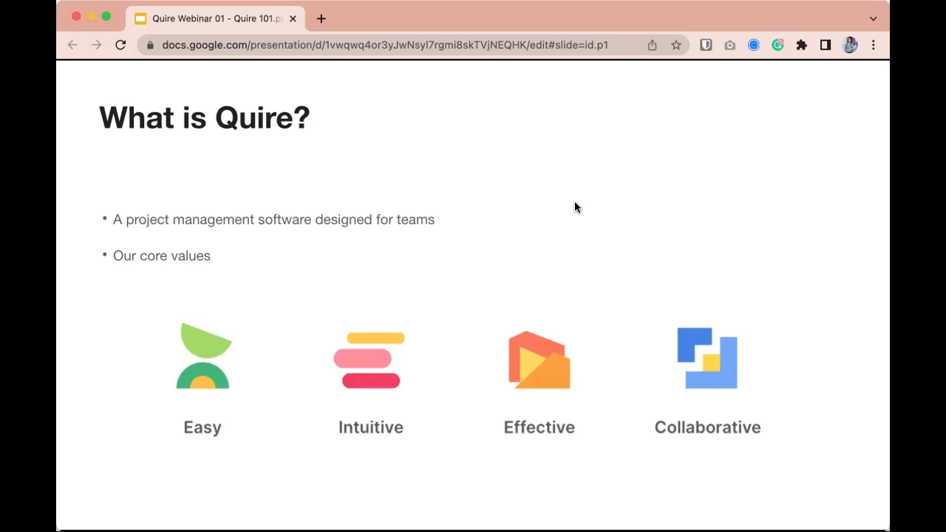
key("Right")
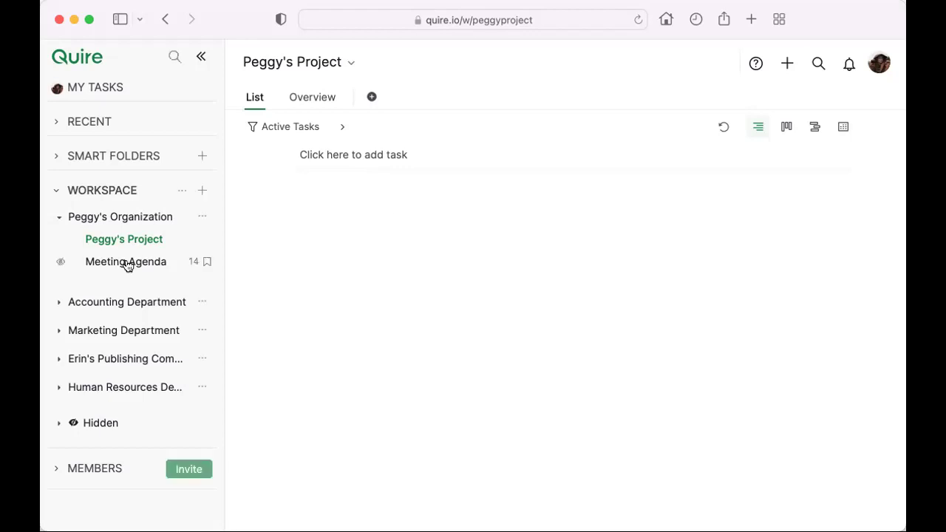
Step: Open the Meeting Agenda project and collapse the task detail panel to widen its list
mouse_move(142, 266)
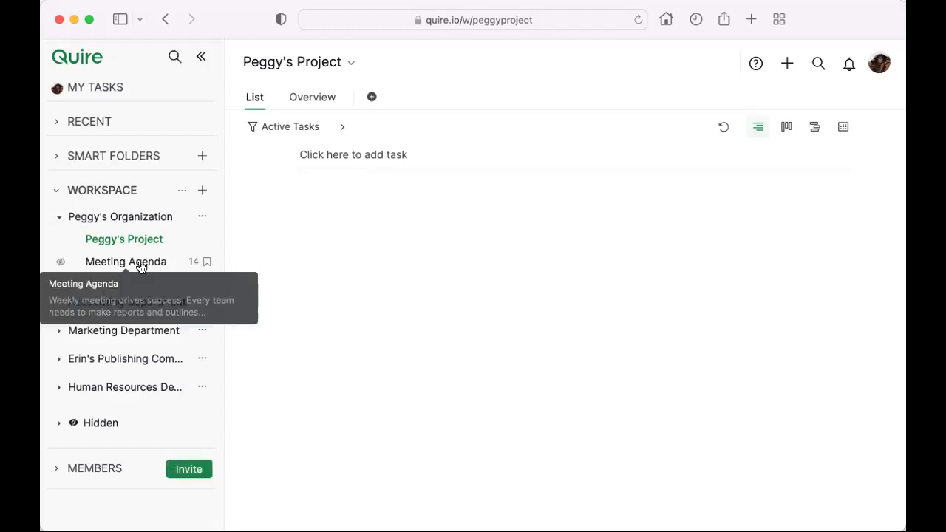
left_click(140, 264)
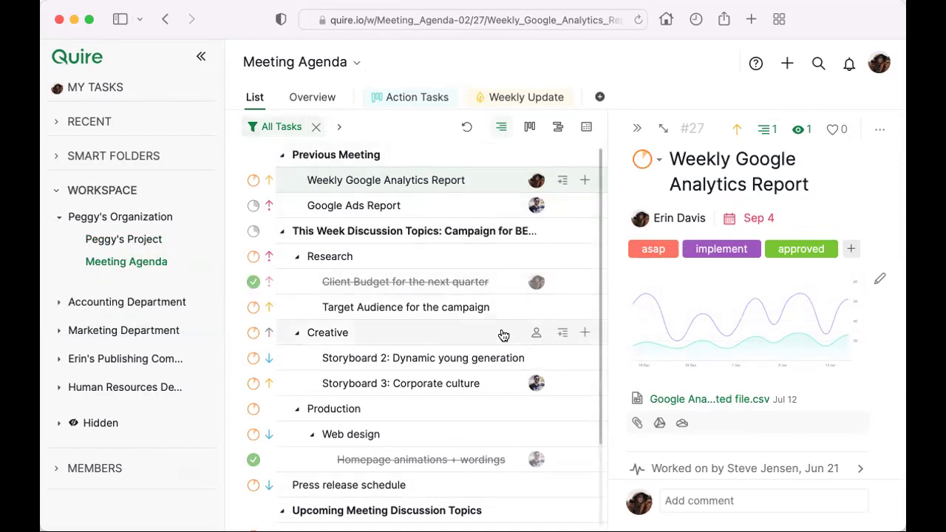
left_click(636, 129)
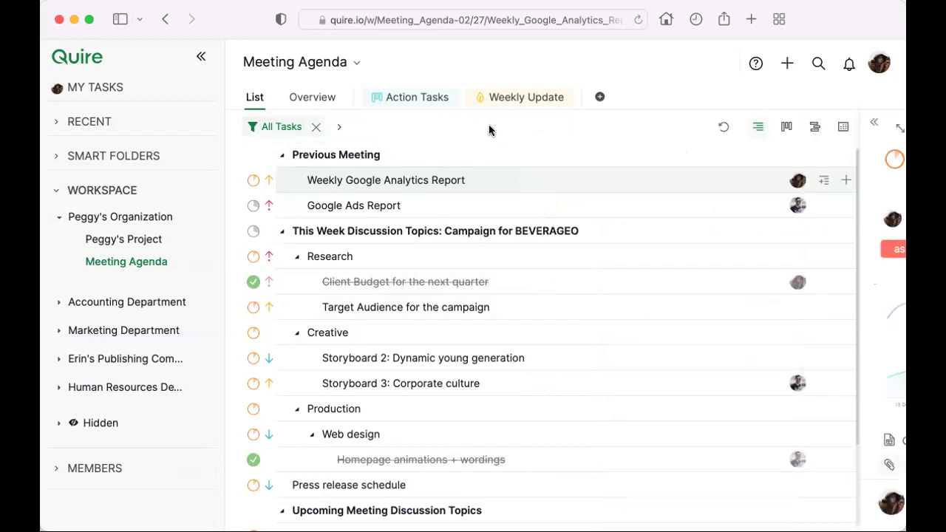
Step: View the Weekly Google Analytics Report task details, then switch back to Peggy's Project
left_click(525, 184)
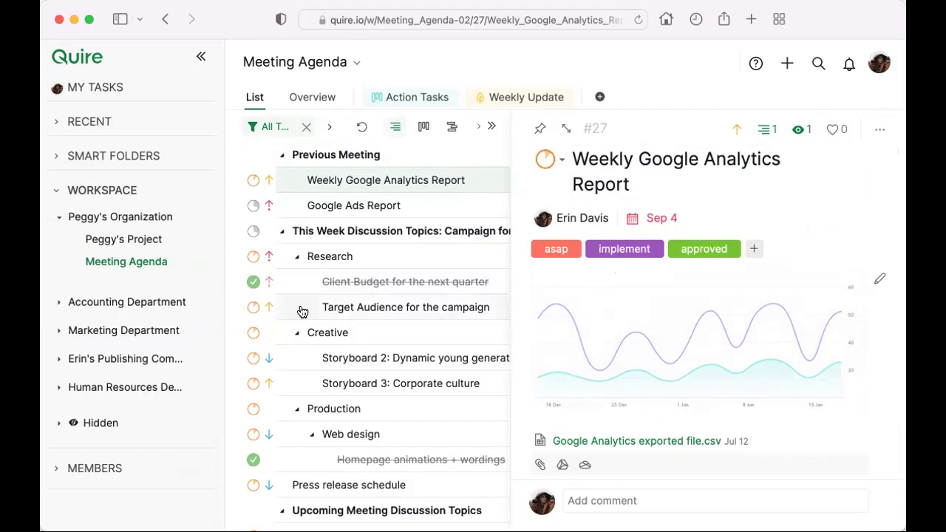
left_click(137, 245)
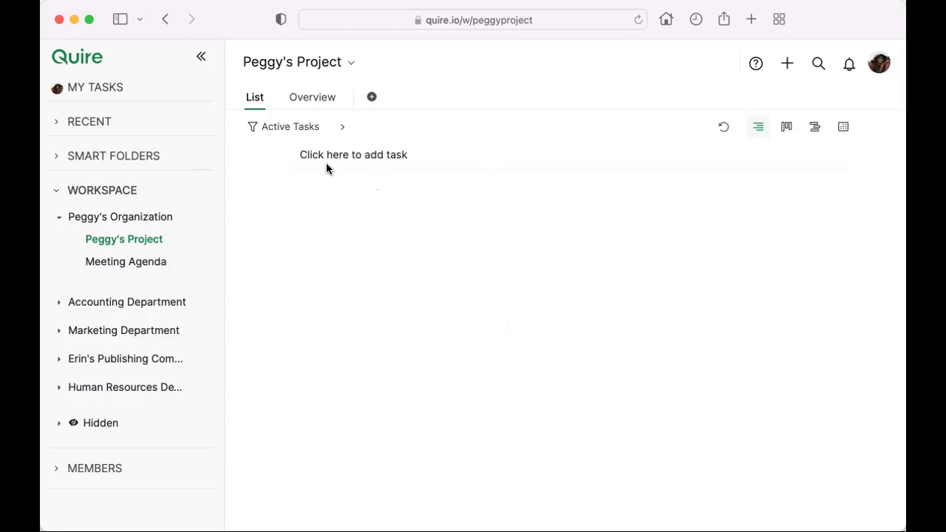
Step: Fill the empty task list with four tasks: Translate, Review, Publish and Billing
left_click(355, 157)
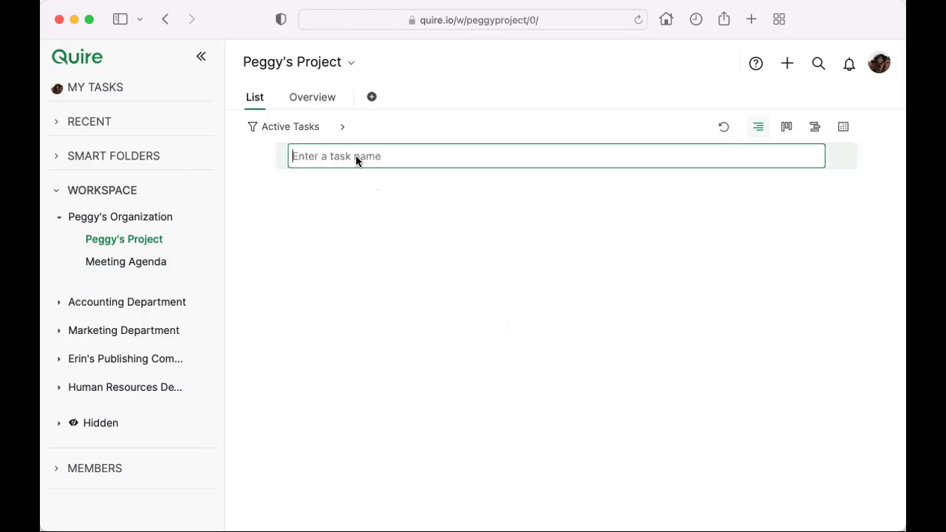
type("Translate")
key("Return")
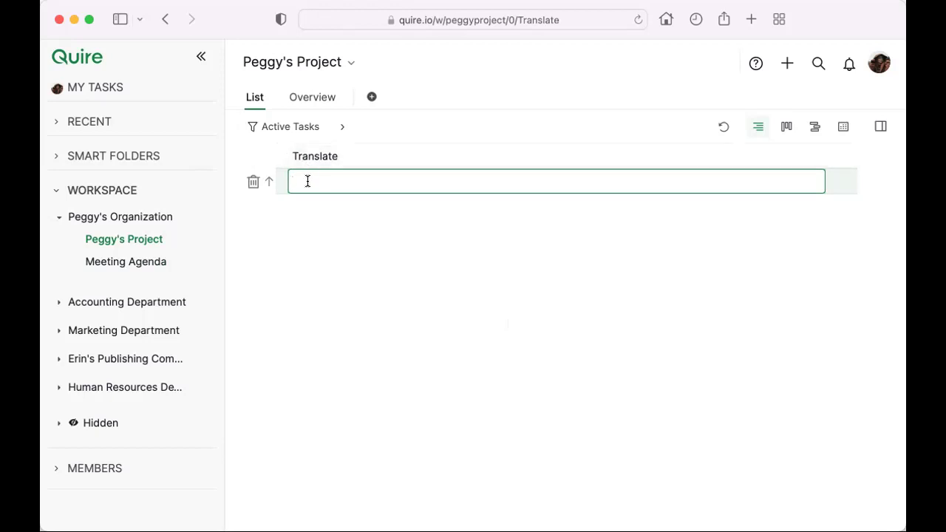
type("Review")
key("Return")
type("Publish")
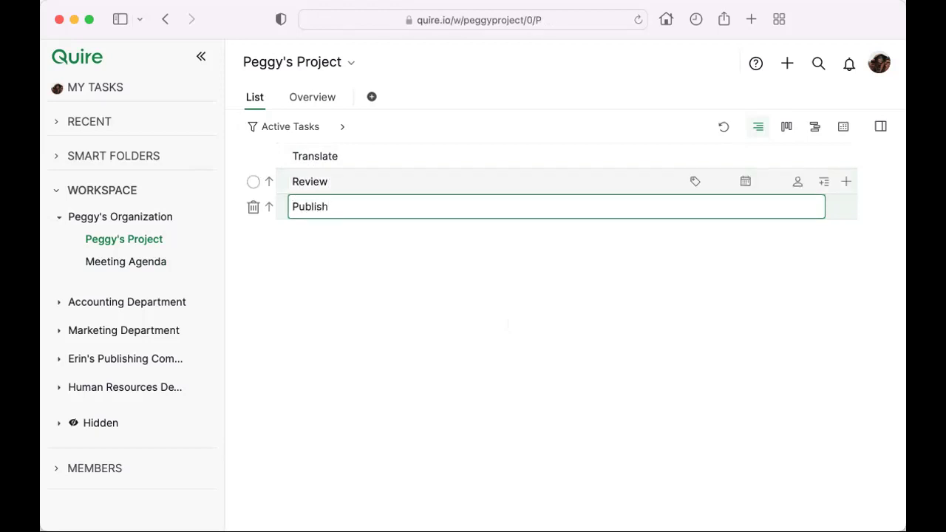
key("Return")
type("Billing")
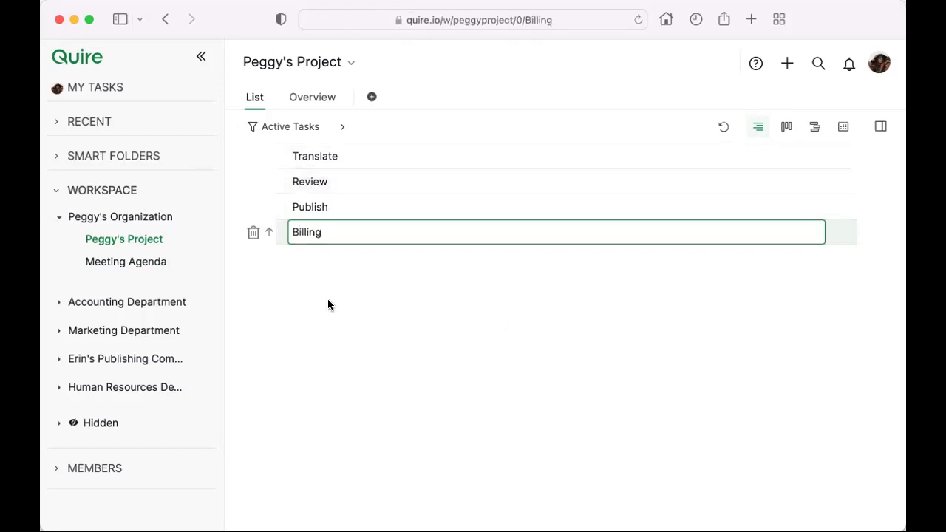
key("Escape")
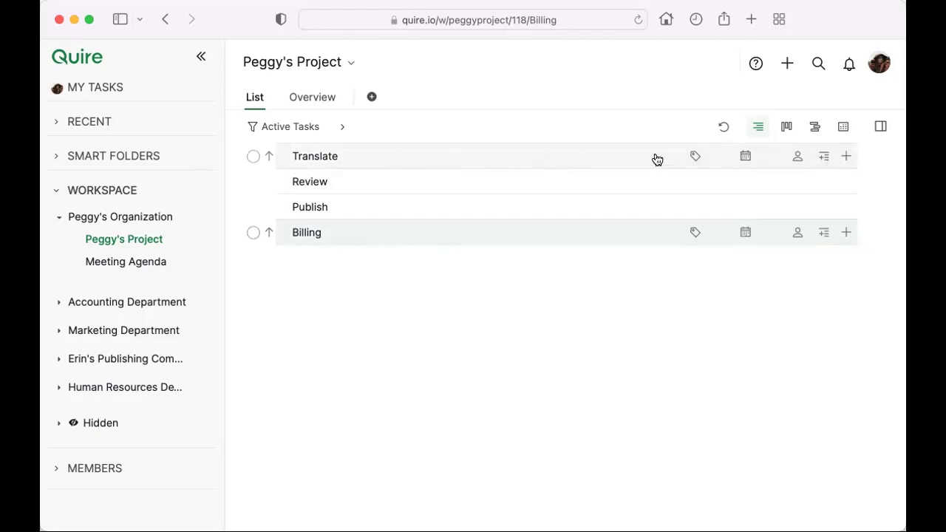
Step: Nest two subtasks, Work 1 and Work 2, under Translate, then clear the selection
left_click(825, 160)
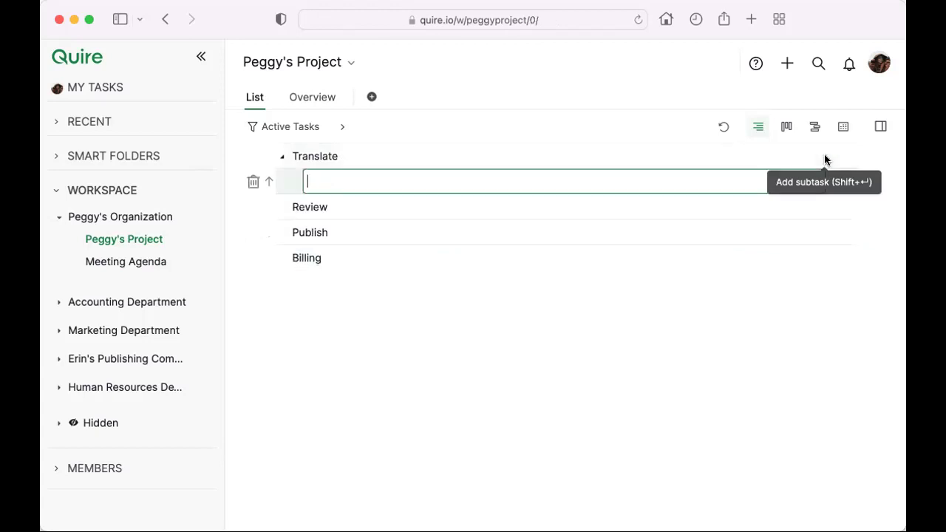
type("Wo")
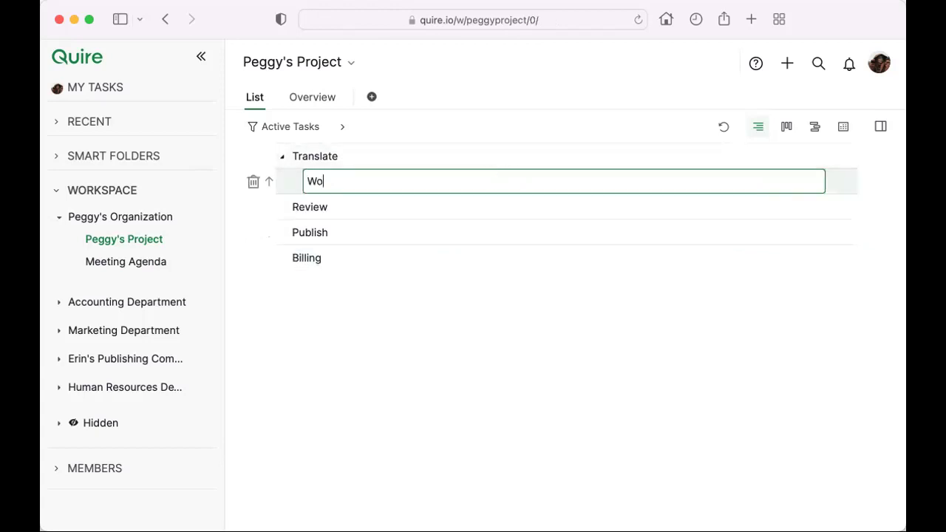
type("rk 1")
key("Return")
type("W")
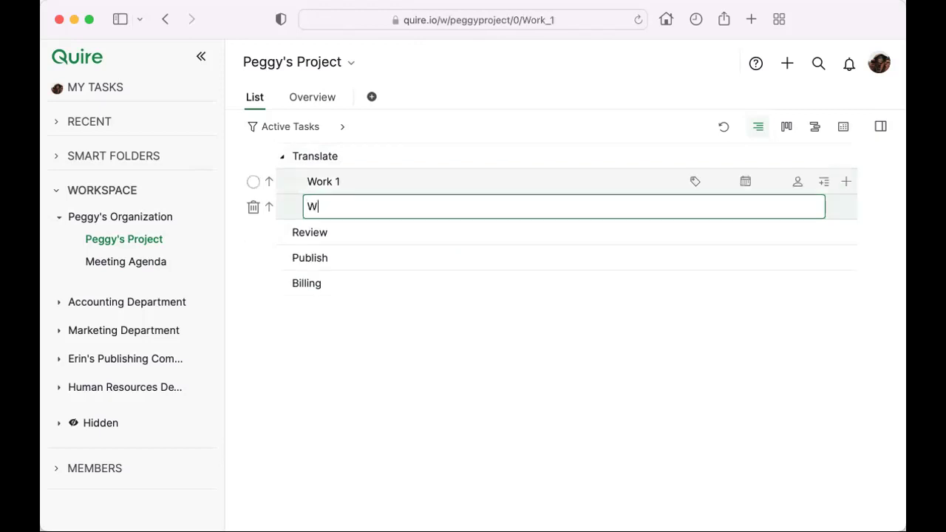
type("ork 2")
key("Escape")
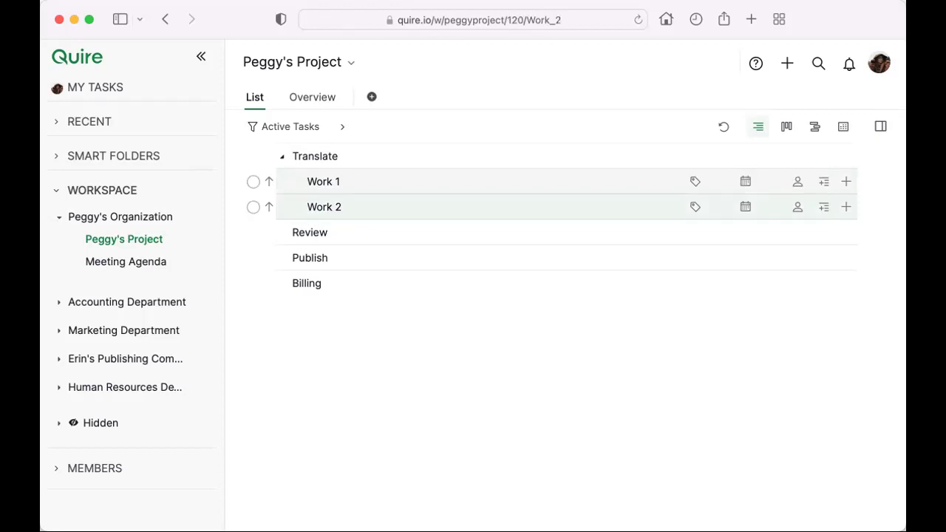
left_click(495, 214)
key("Escape")
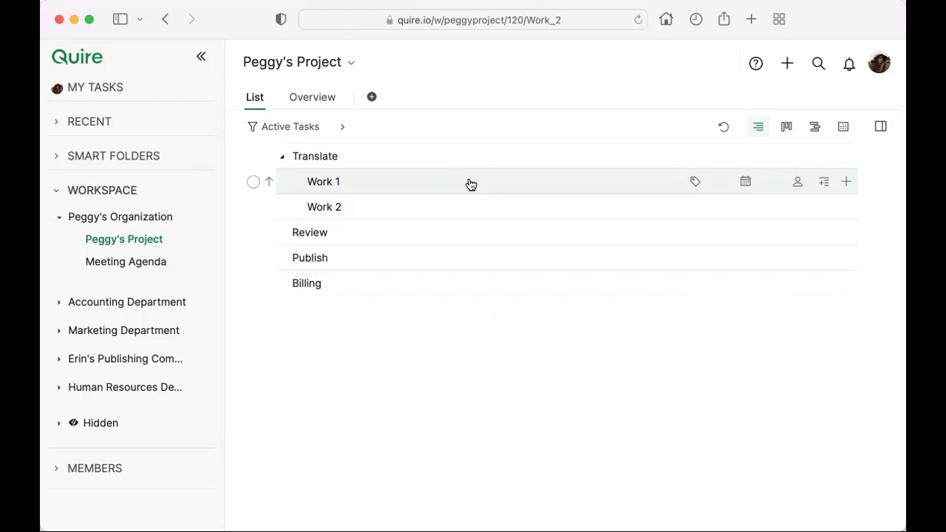
Step: Create the third-level subtask 'Line 1 to Line 3' under Work 1
left_click(823, 184)
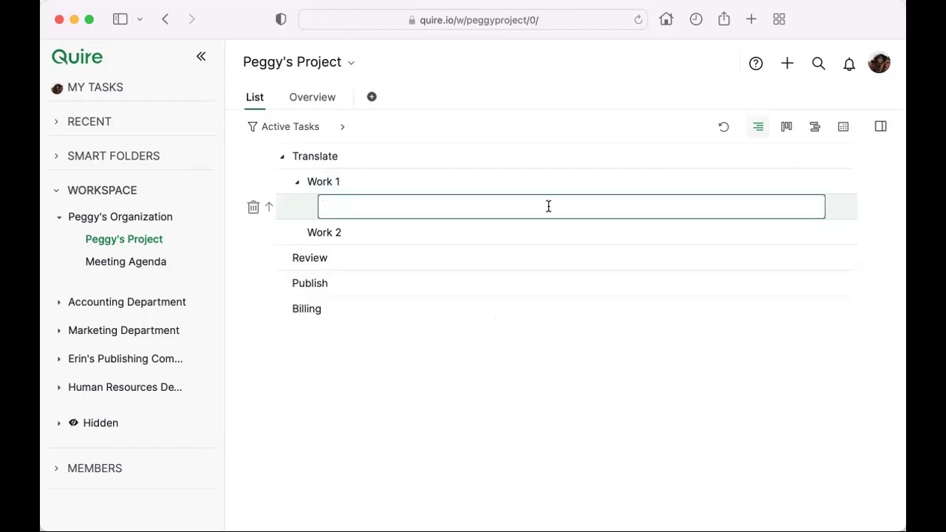
type("Line 1 to Line 3")
key("Return")
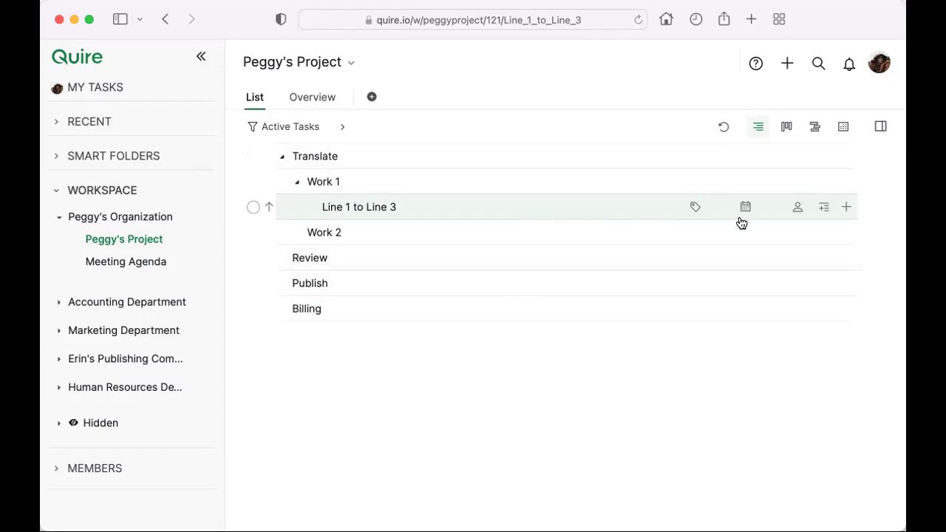
Step: Check the assignee options for Line 1 to Line 3, then open its task #121 details
left_click(795, 211)
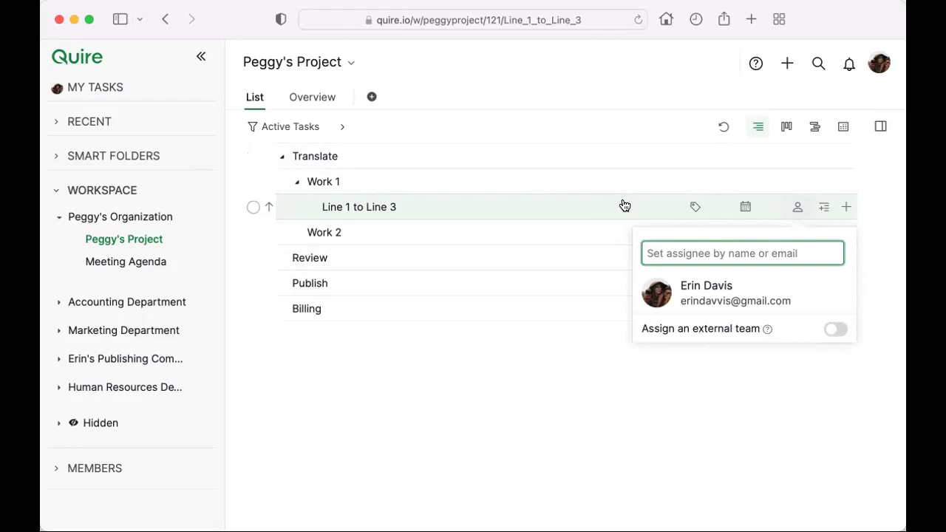
left_click(598, 205)
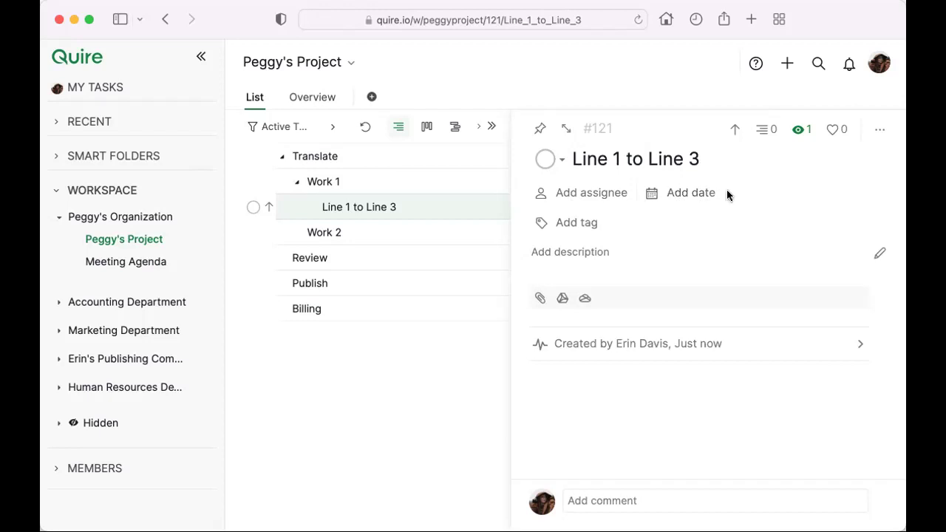
Step: Leave the due date empty and apply the marketing tag to Line 1 to Line 3
left_click(700, 196)
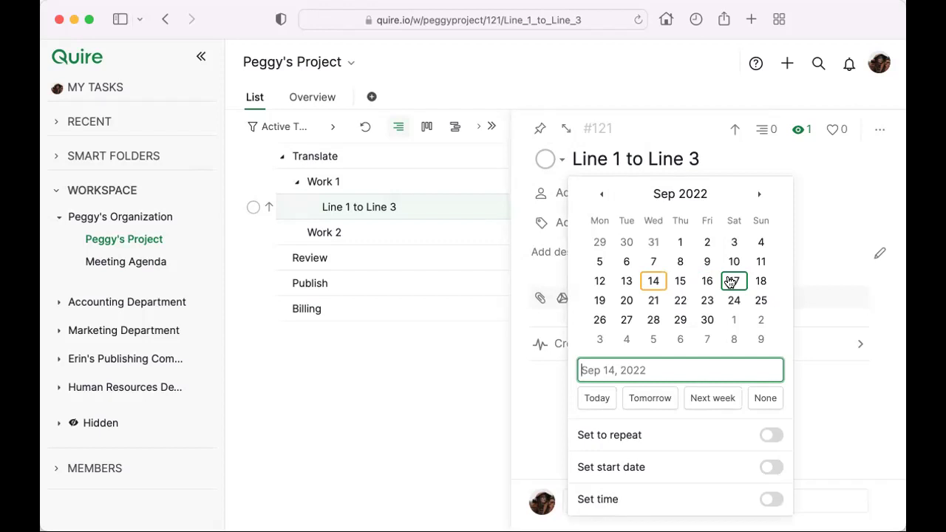
left_click(830, 203)
left_click(583, 224)
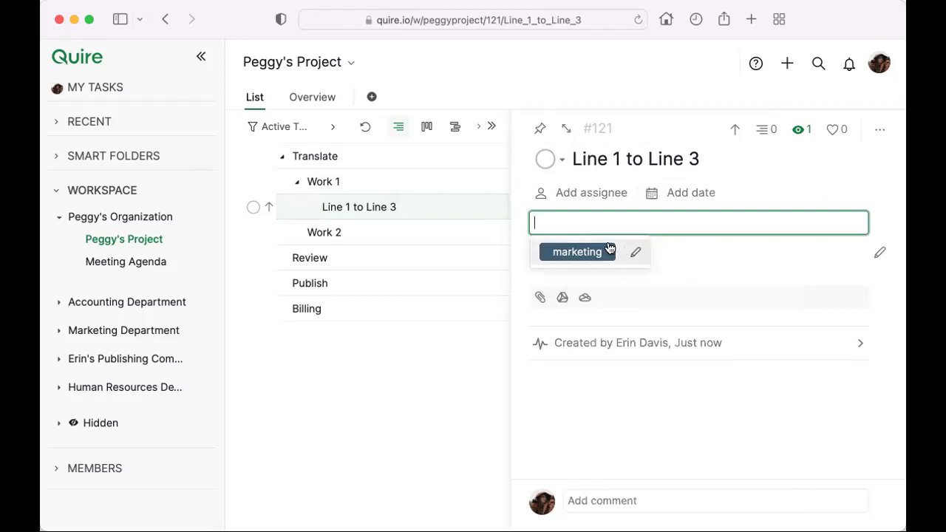
left_click(609, 250)
left_click(677, 256)
left_click(714, 228)
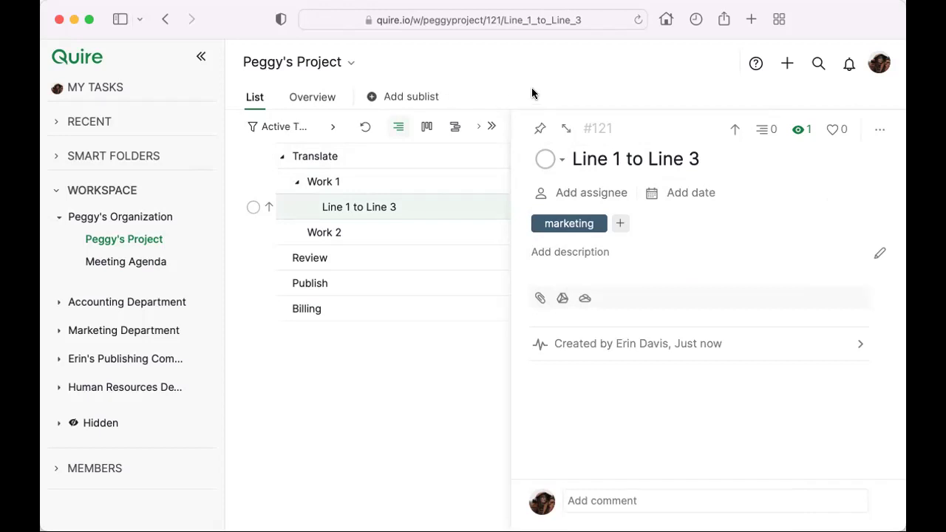
Step: Collapse the task details and expand the Active Tasks toolbar to show Group, Sort and Filter
left_click(345, 128)
left_click(311, 127)
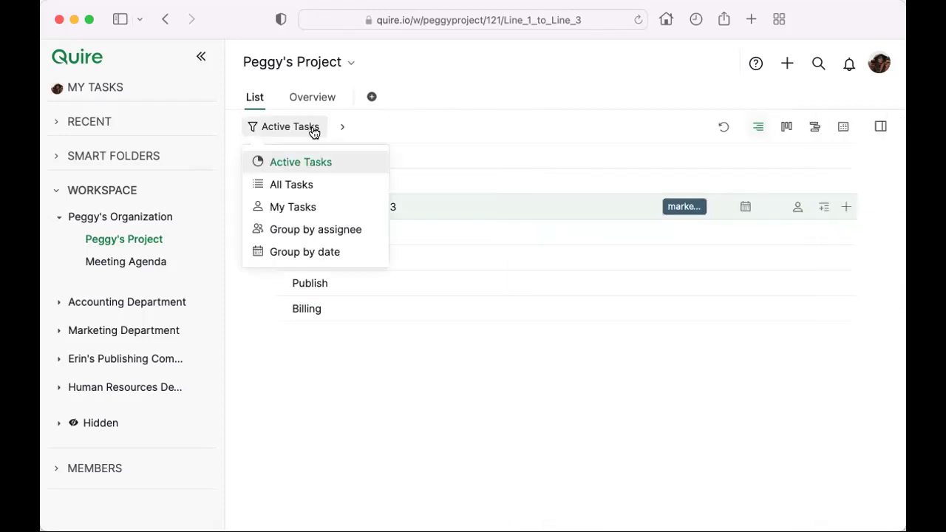
left_click(344, 127)
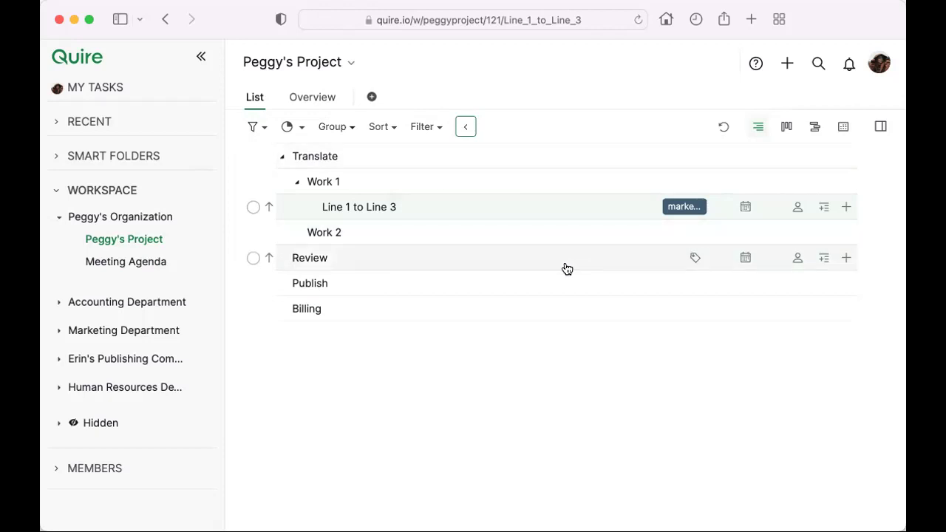
left_click(552, 213)
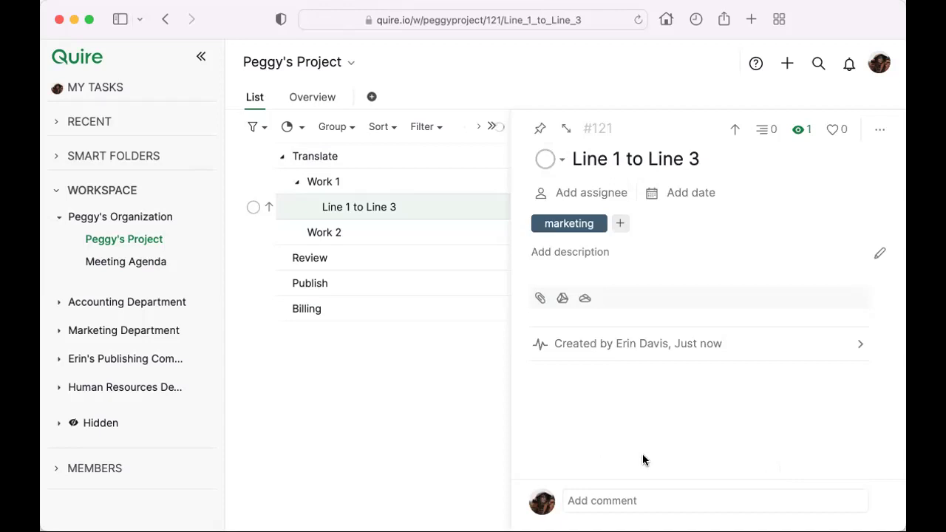
key("Escape")
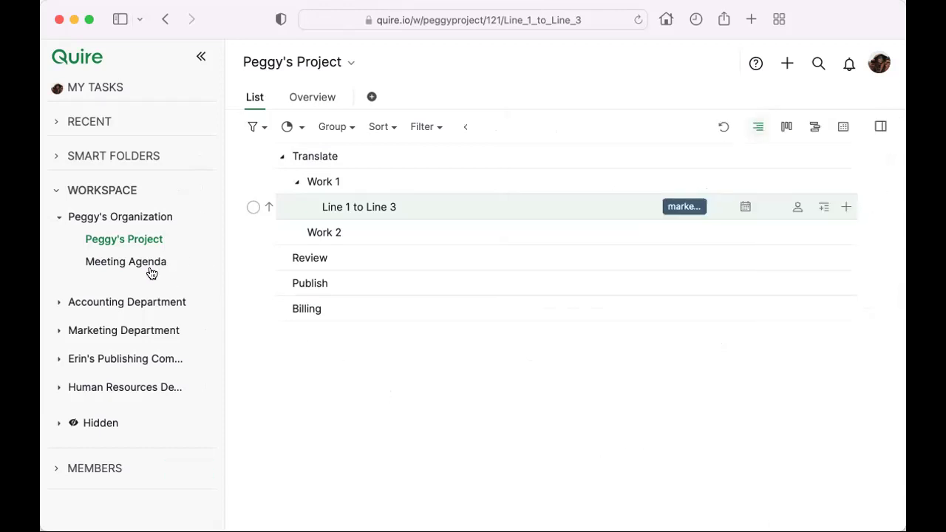
Step: Open the Meeting Agenda project and show its tasks in Board view
left_click(145, 265)
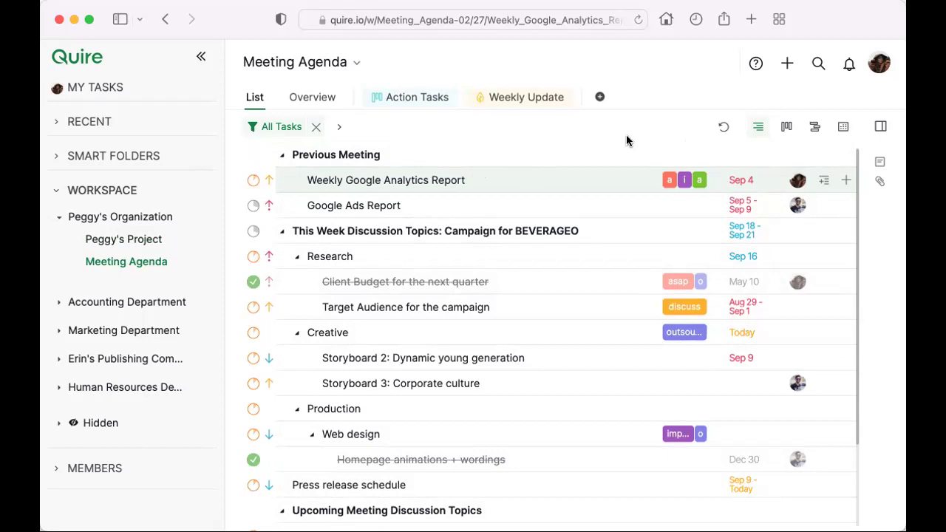
left_click(788, 128)
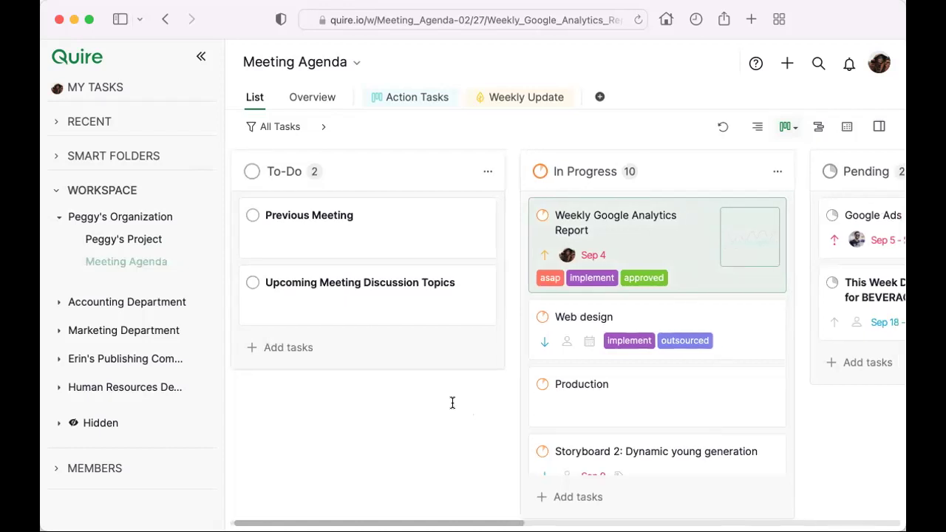
Step: Scroll across the Meeting Agenda board's status columns to the In Progress column header
scroll(449, 403, "right", 2)
scroll(459, 404, "right", 5)
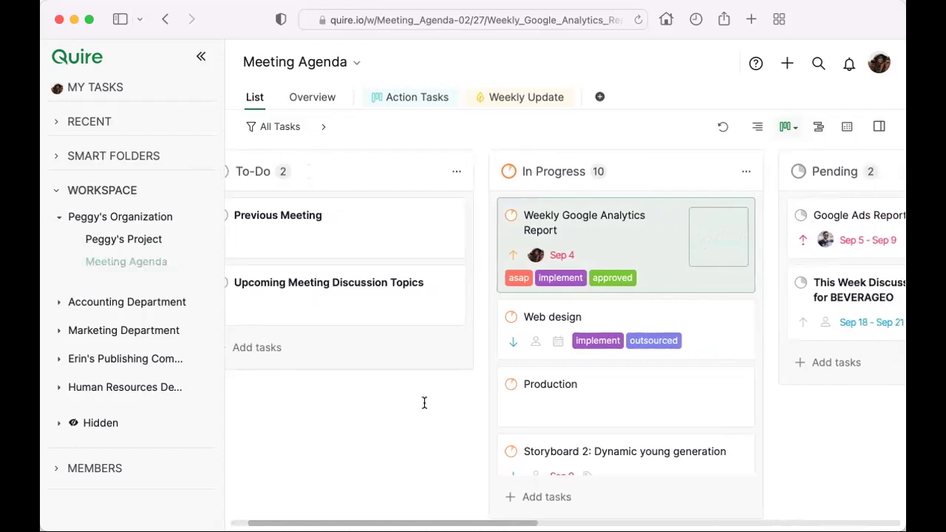
scroll(359, 401, "right", 4)
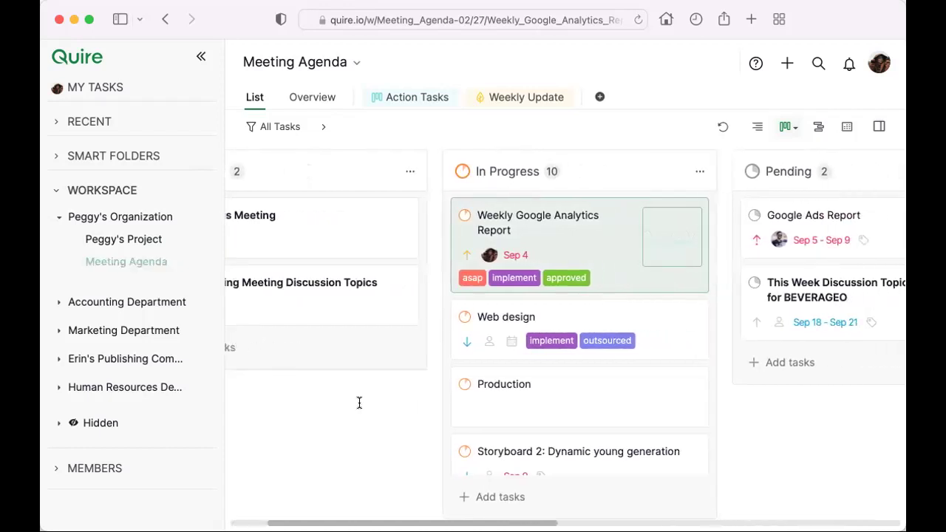
scroll(408, 401, "left", 5)
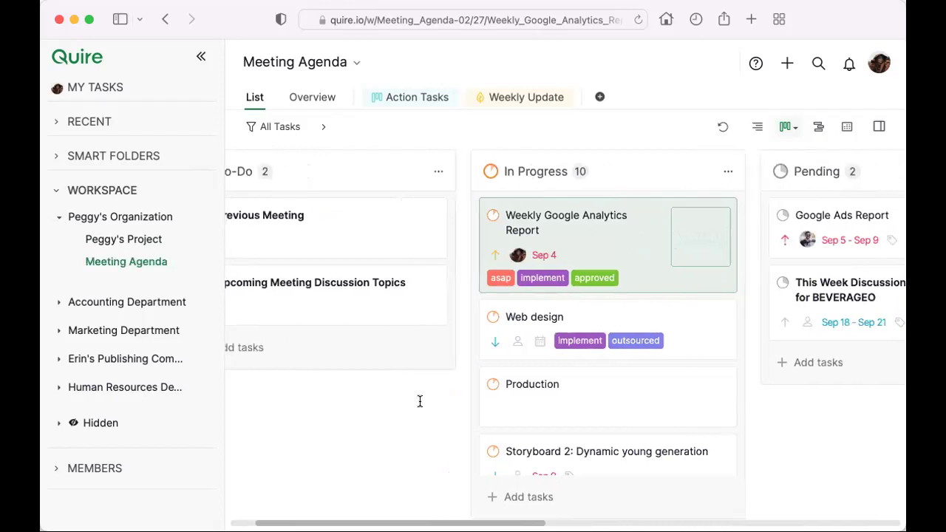
scroll(419, 401, "right", 2)
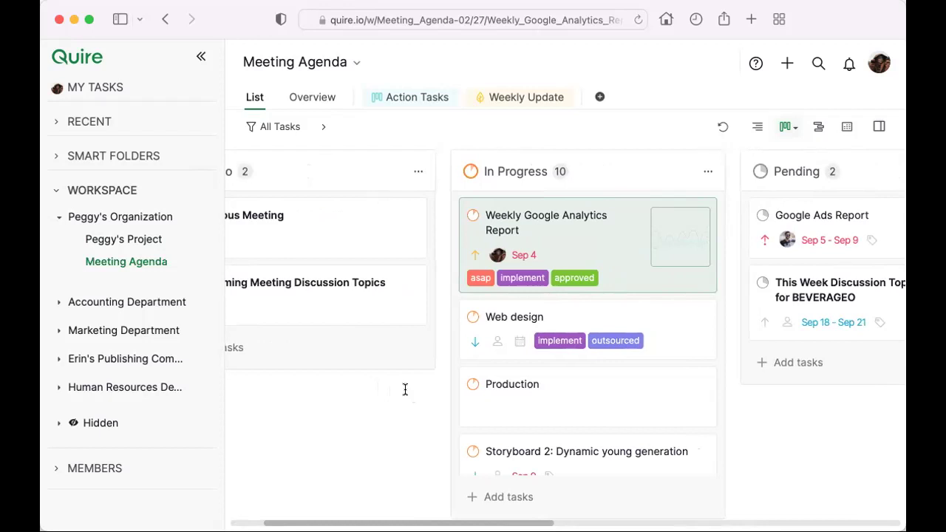
scroll(458, 311, "right", 4)
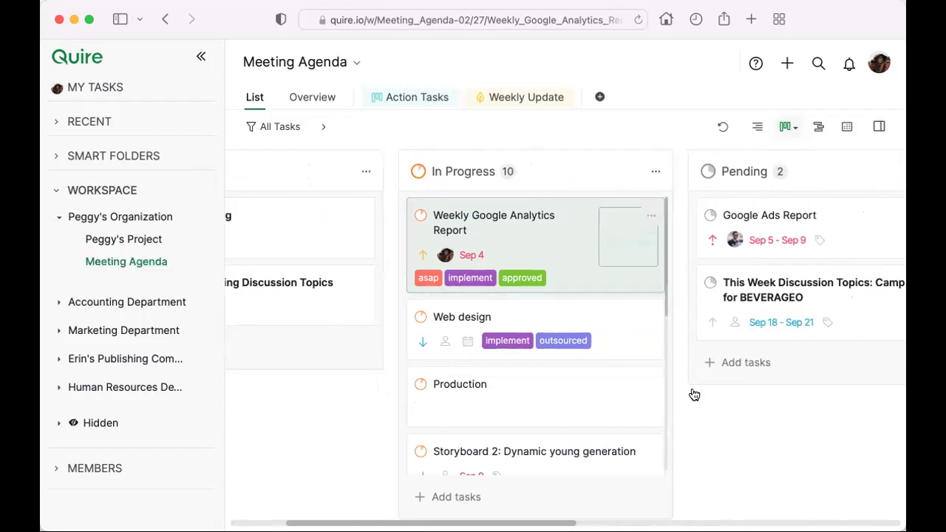
scroll(763, 418, "right", 5)
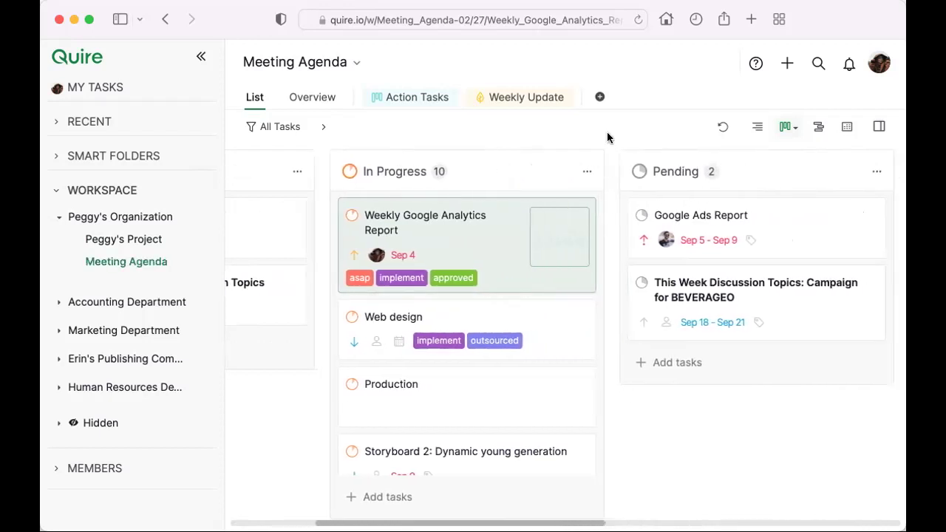
mouse_move(613, 181)
Step: Open the In Progress column's options, look at Edit status, and dismiss the menu unchanged
left_click(589, 172)
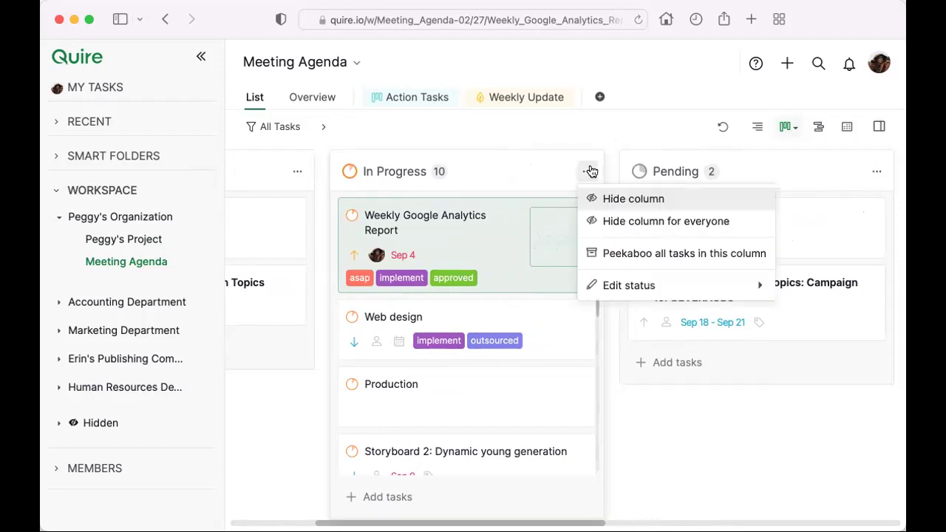
mouse_move(621, 284)
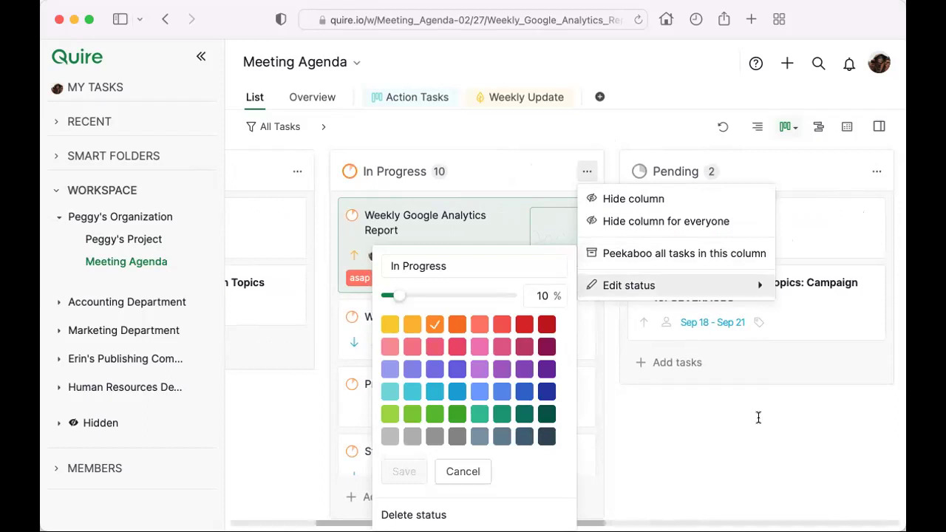
scroll(739, 416, "right", 2)
scroll(634, 442, "left", 5)
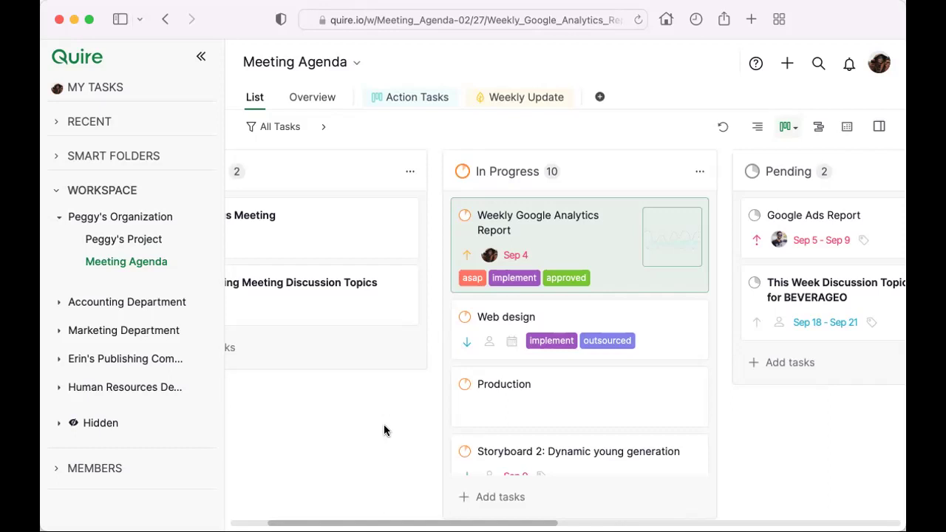
Step: Drag the Production card from In Progress into Pending, then scroll over to Completed
scroll(369, 418, "left", 3)
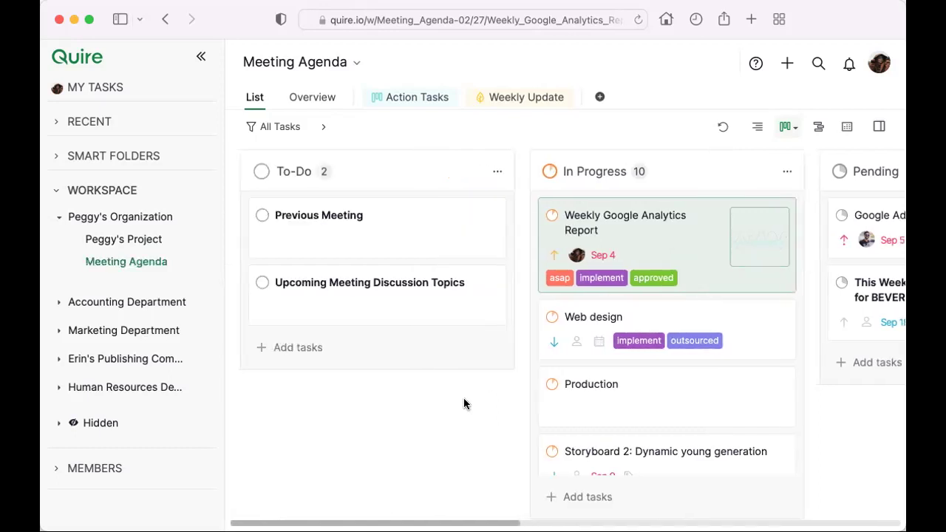
scroll(425, 405, "right", 2)
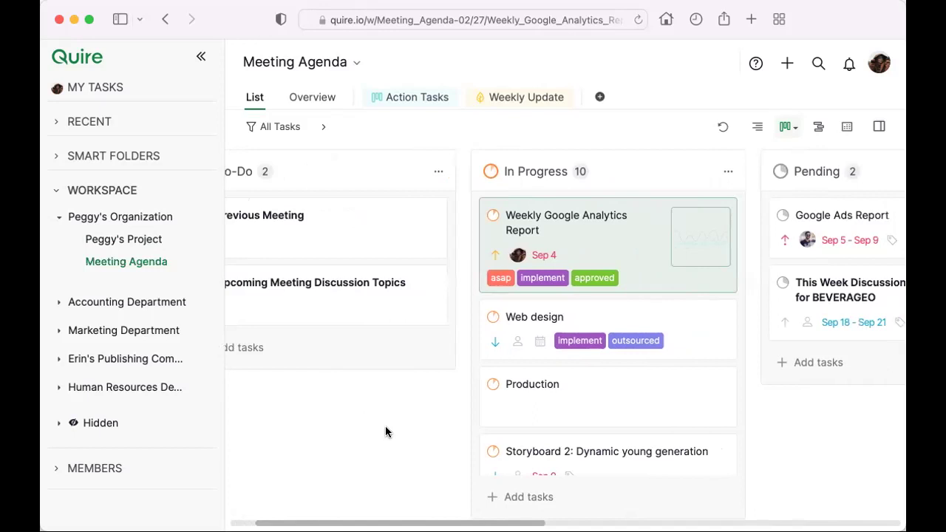
scroll(359, 425, "right", 3)
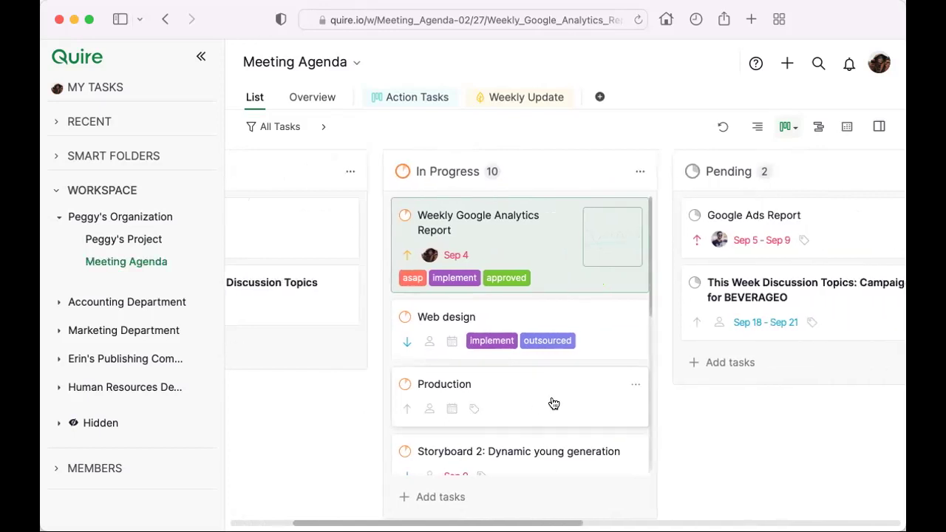
left_click_drag(569, 389, 726, 387)
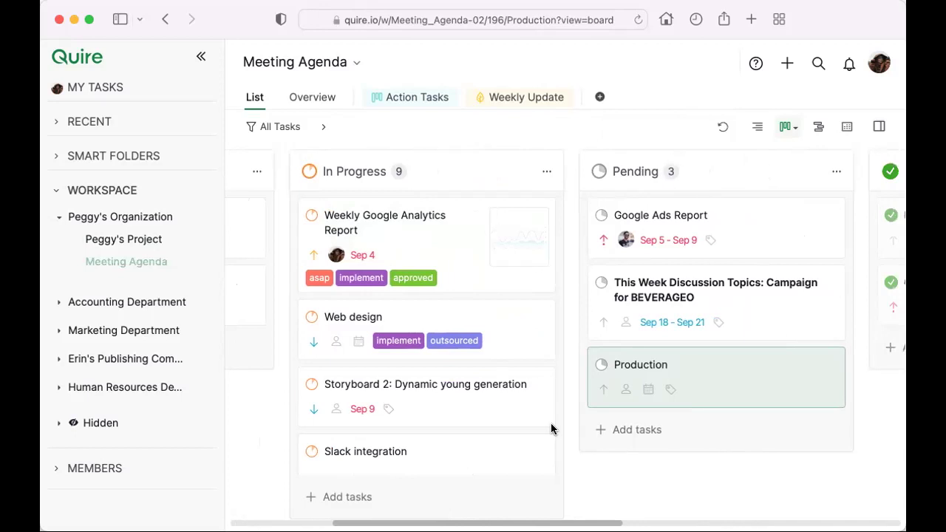
scroll(741, 468, "right", 2)
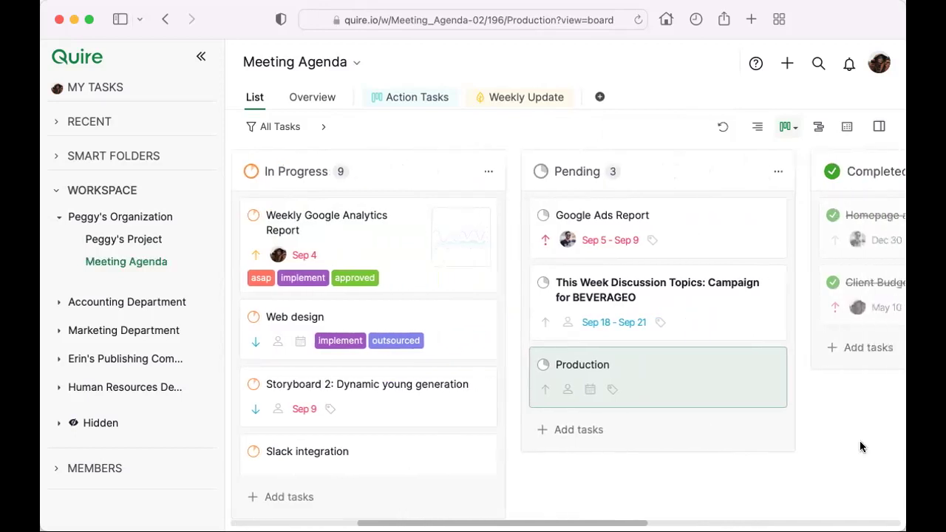
scroll(761, 397, "right", 3)
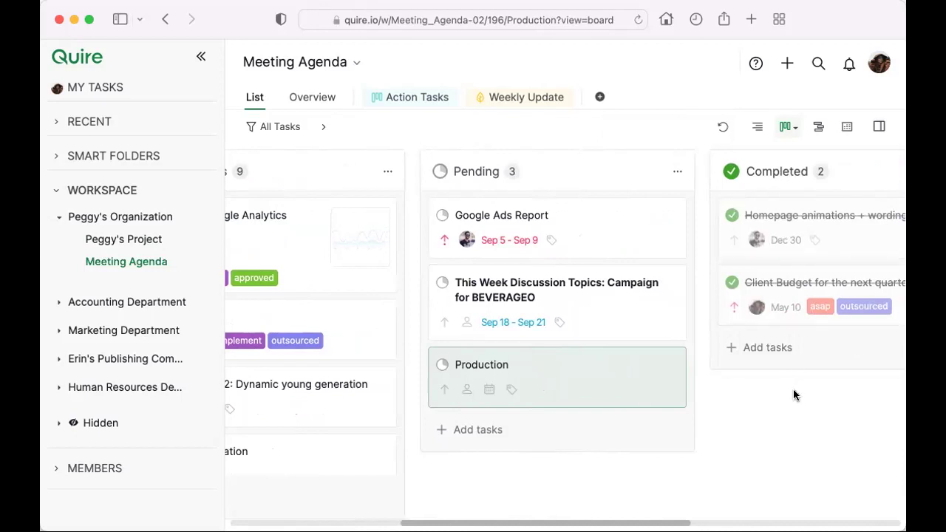
scroll(791, 390, "right", 1)
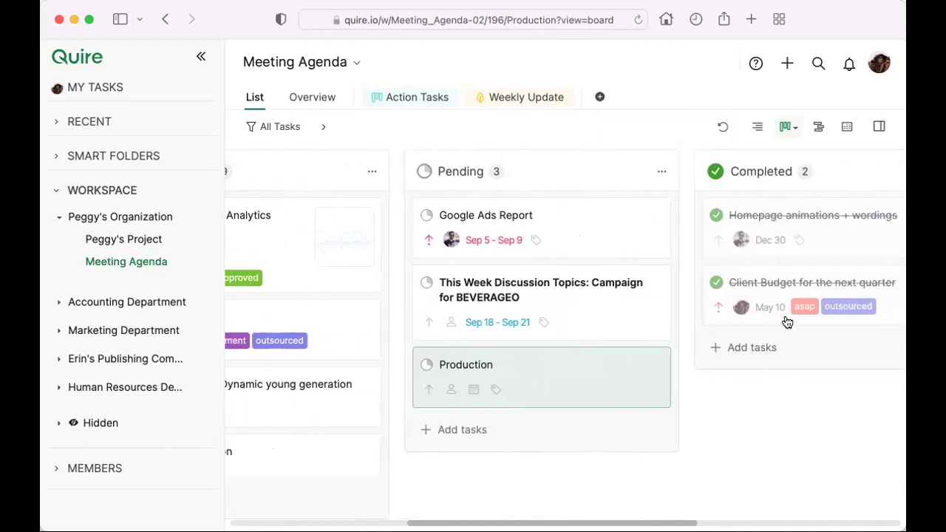
scroll(788, 428, "right", 1)
scroll(727, 424, "right", 2)
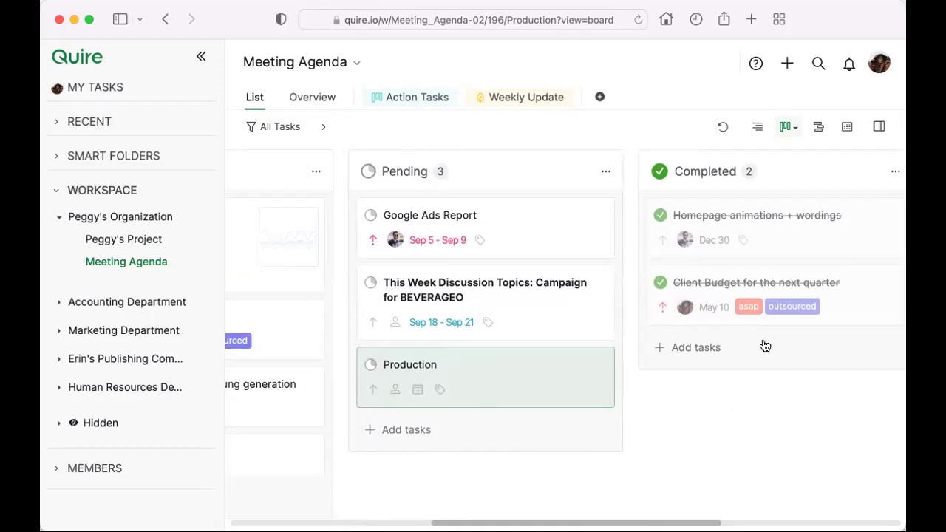
Step: Show the project as a timeline and uncheck Grid view to hide the grid columns
left_click(820, 127)
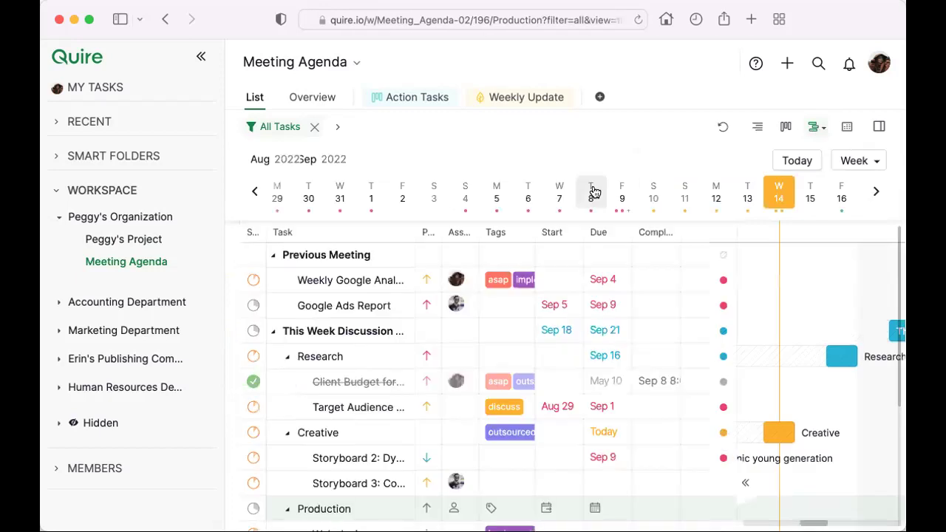
left_click(859, 161)
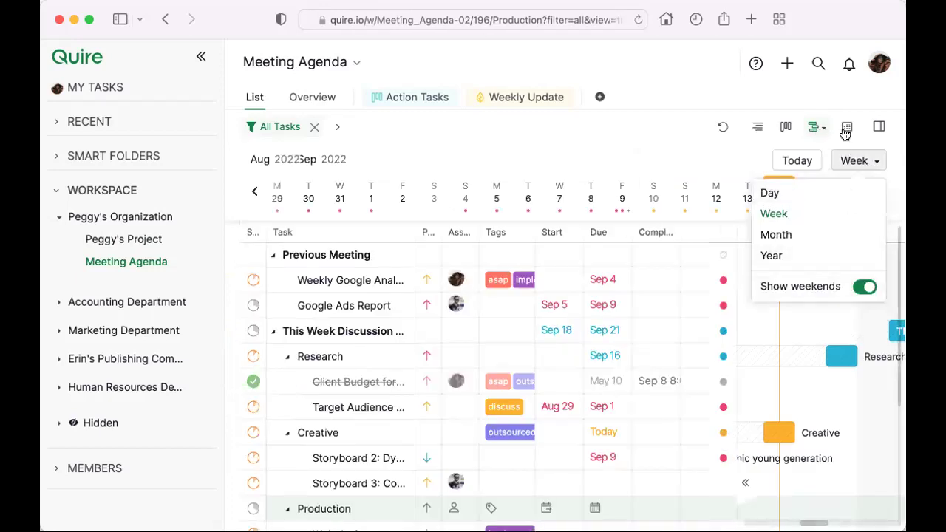
left_click(818, 127)
left_click(807, 193)
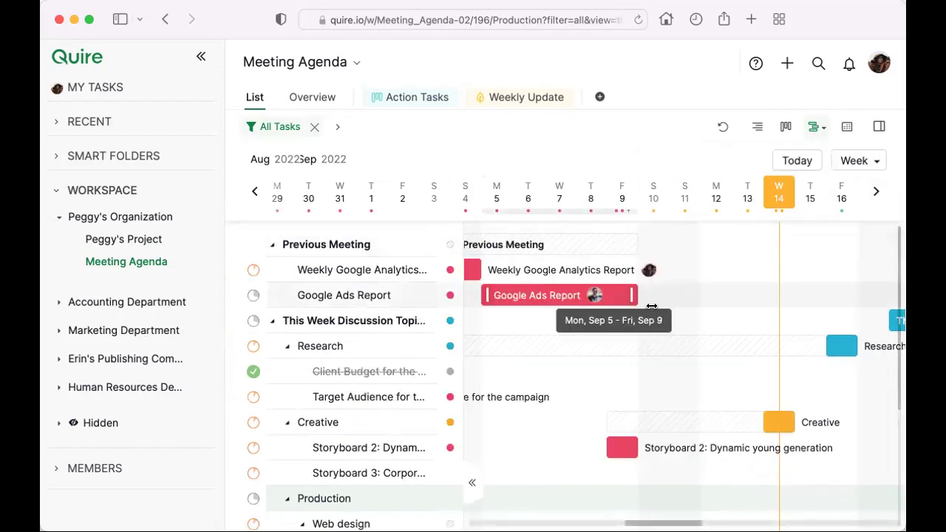
Step: Give Storyboard 3: Corporate culture a Sep 8 due date on the timeline, then switch to calendar view
left_click_drag(716, 365, 612, 362)
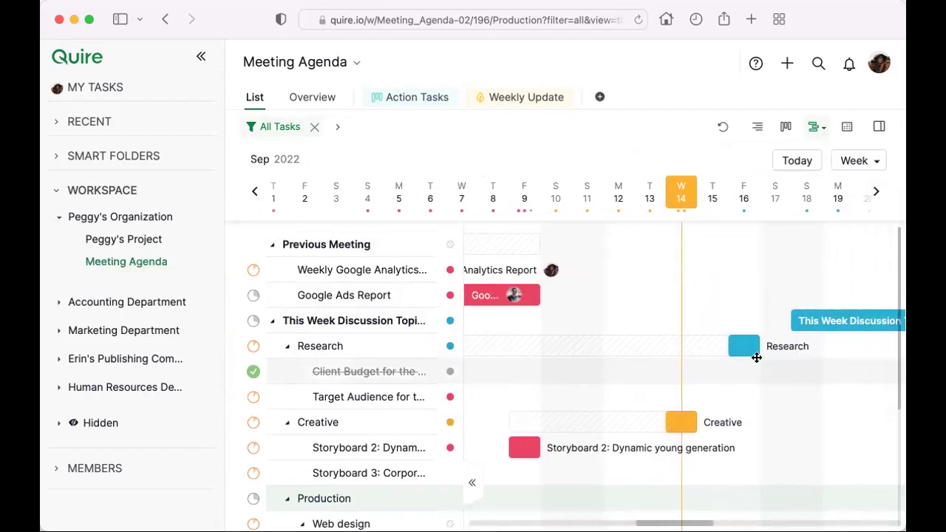
left_click_drag(809, 367, 769, 365)
left_click_drag(633, 352, 676, 361)
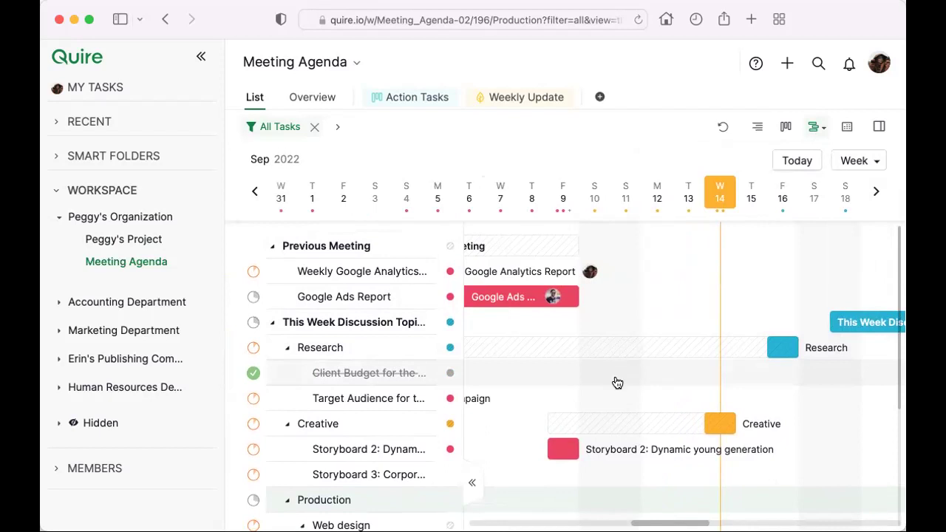
left_click_drag(714, 374, 643, 379)
mouse_move(724, 380)
left_mouse_down()
mouse_move(648, 379)
mouse_move(723, 381)
left_mouse_up()
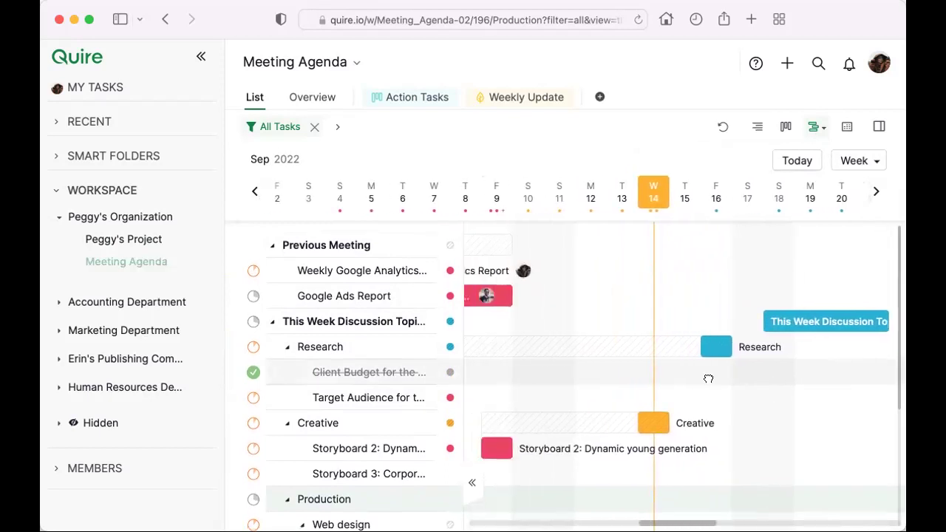
left_click_drag(536, 367, 628, 372)
left_click_drag(536, 370, 631, 368)
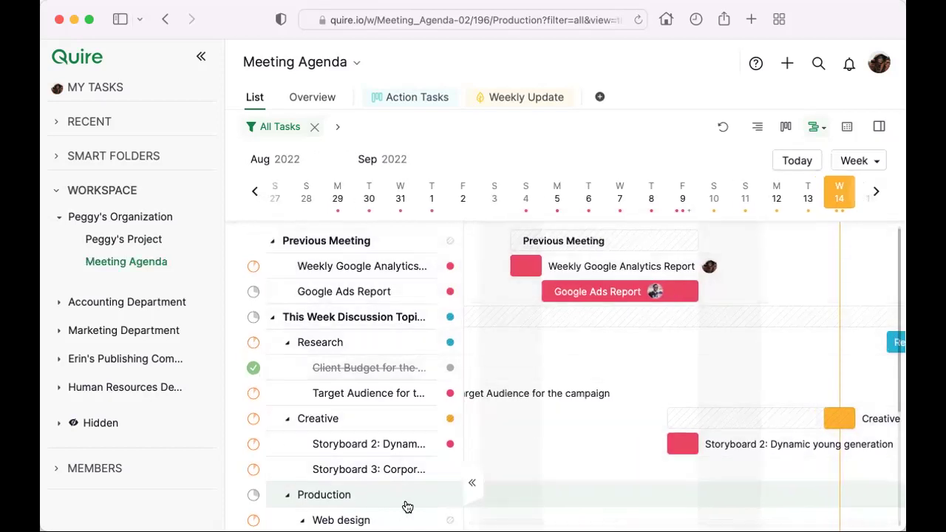
left_click(448, 267)
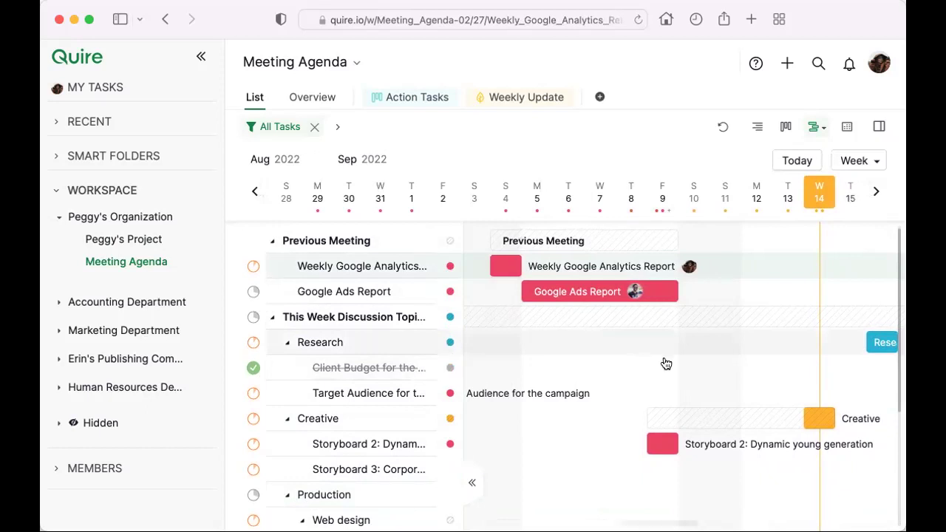
left_click_drag(698, 361, 586, 374)
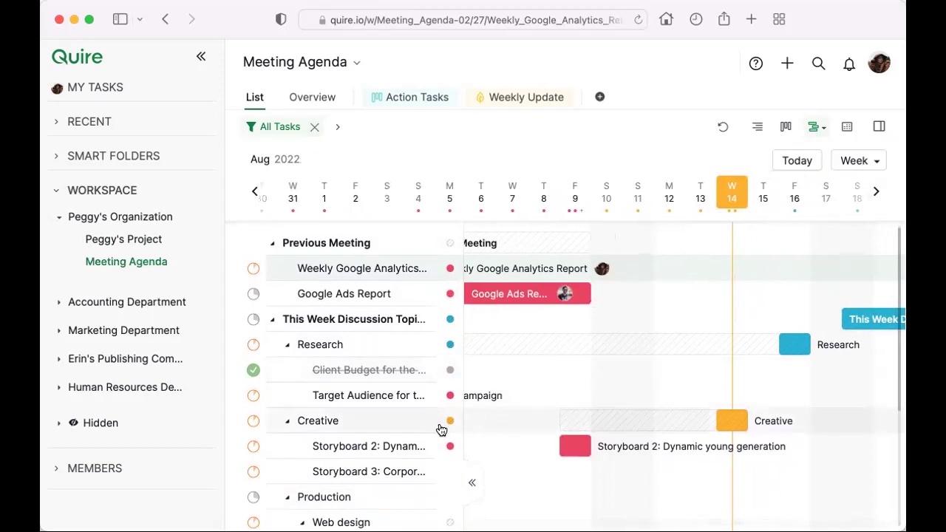
scroll(569, 473, "down", 3)
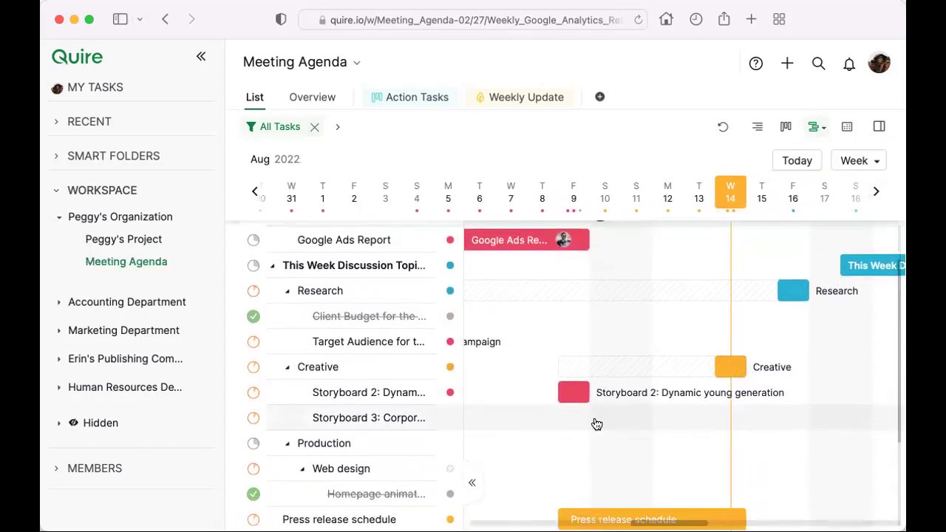
left_click(538, 420)
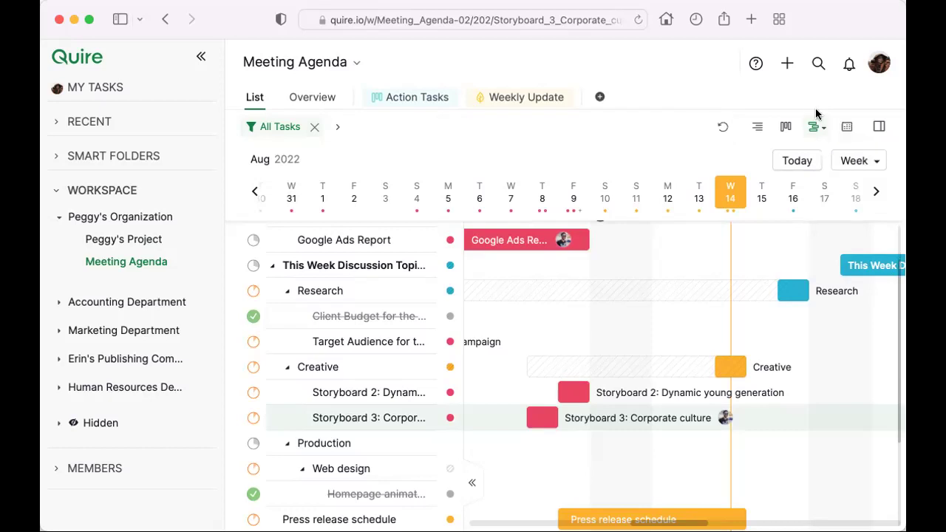
left_click(843, 127)
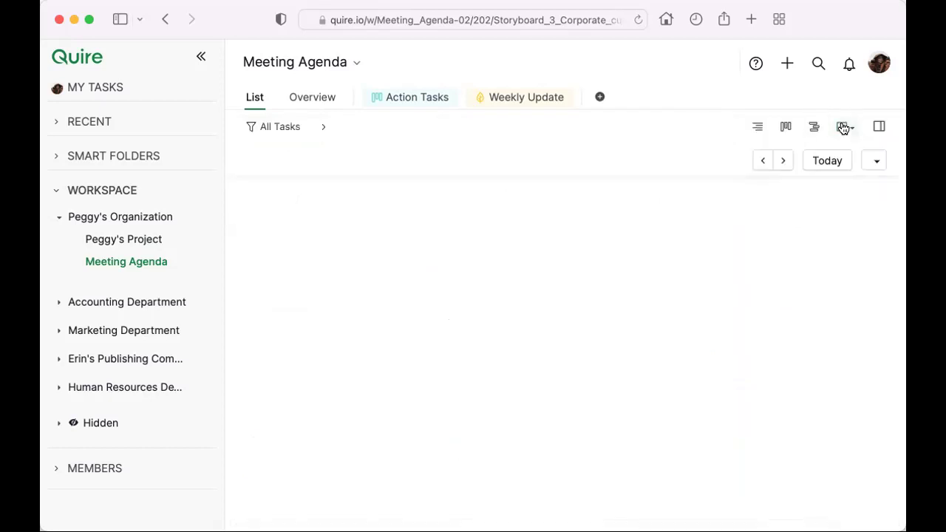
Step: Switch the calendar to the Month layout showing September 2022
left_click(844, 125)
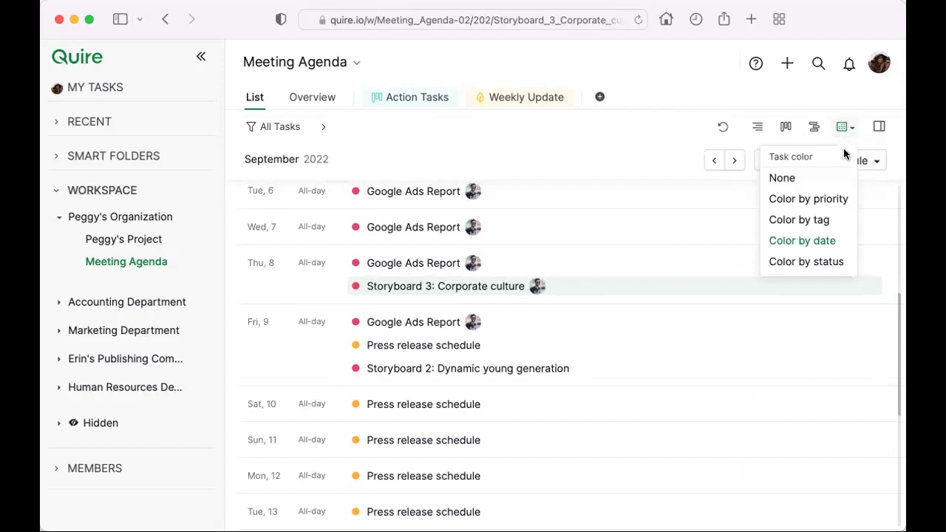
left_click(851, 162)
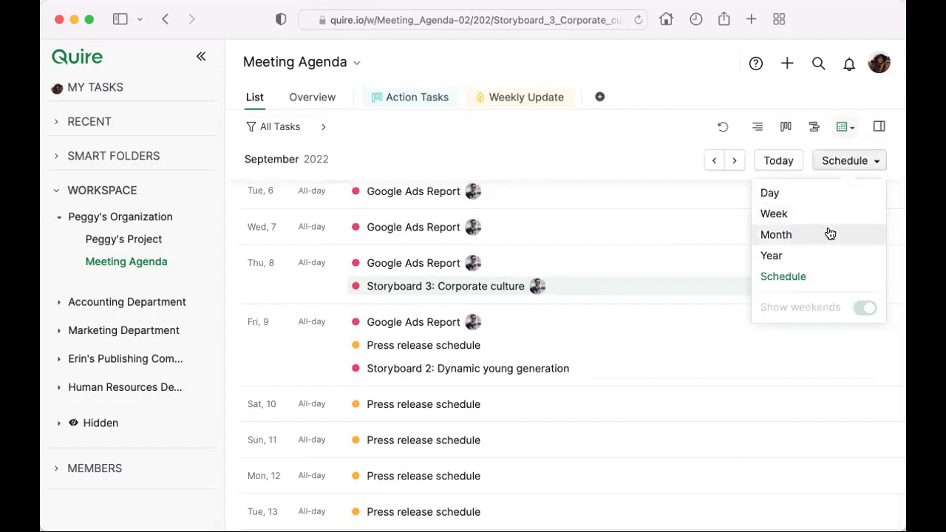
left_click(833, 231)
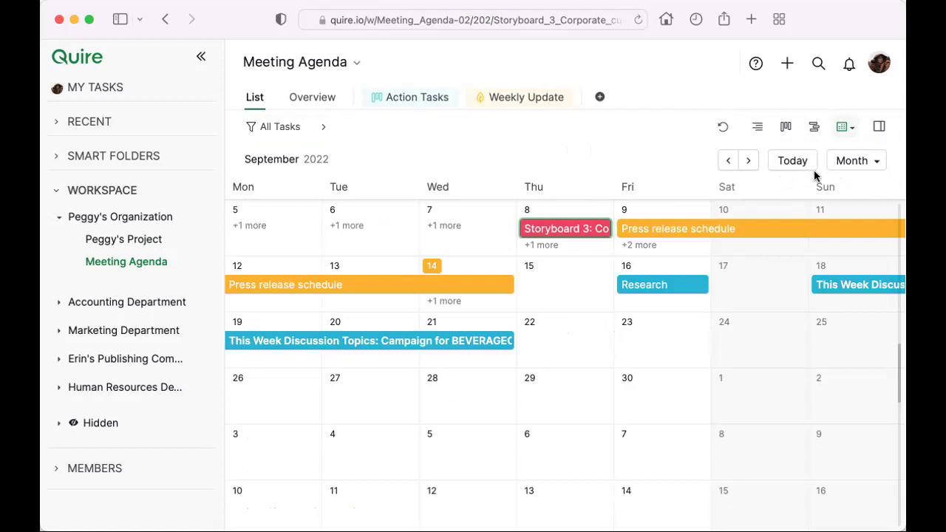
Step: Open the Month dropdown to list the day, week, month, year and schedule layouts
left_click(854, 161)
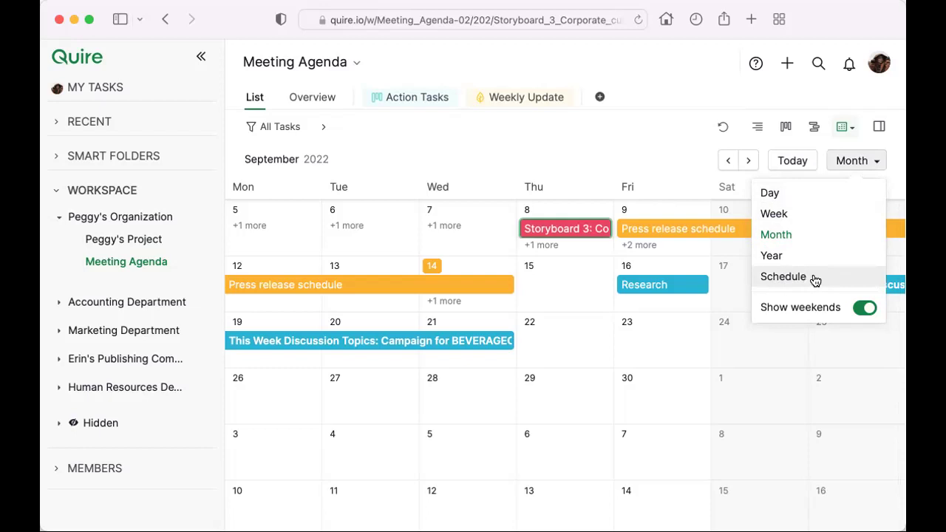
Step: Switch the calendar to the Schedule layout and scroll through September's dated tasks
left_click(808, 281)
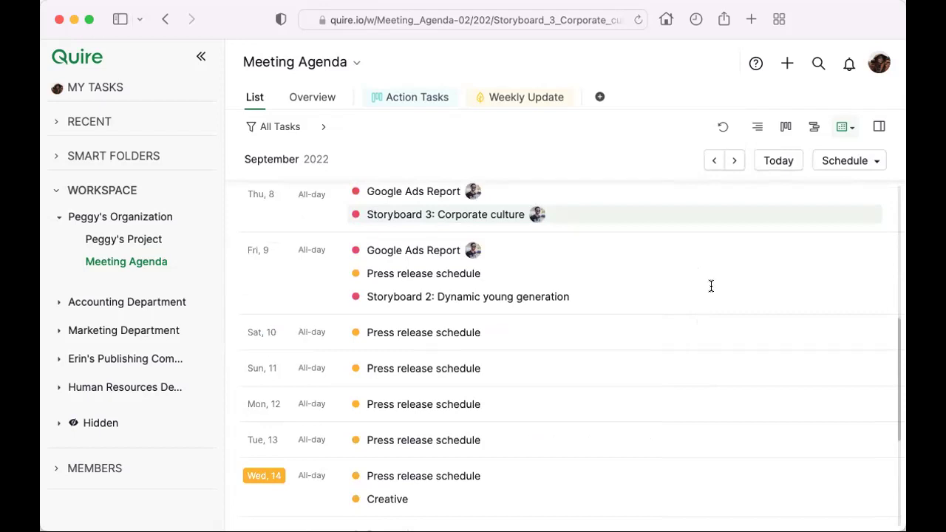
scroll(709, 283, "down", 1)
scroll(708, 283, "down", 5)
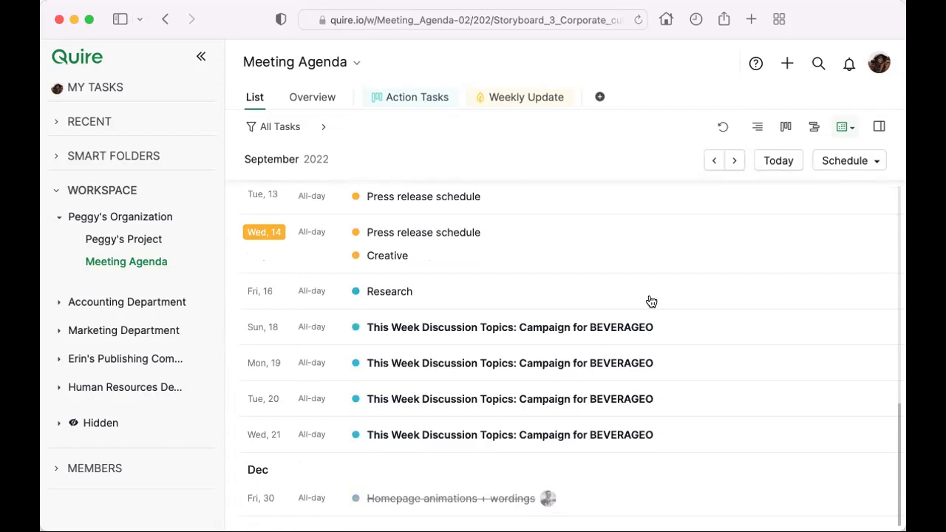
scroll(651, 302, "up", 3)
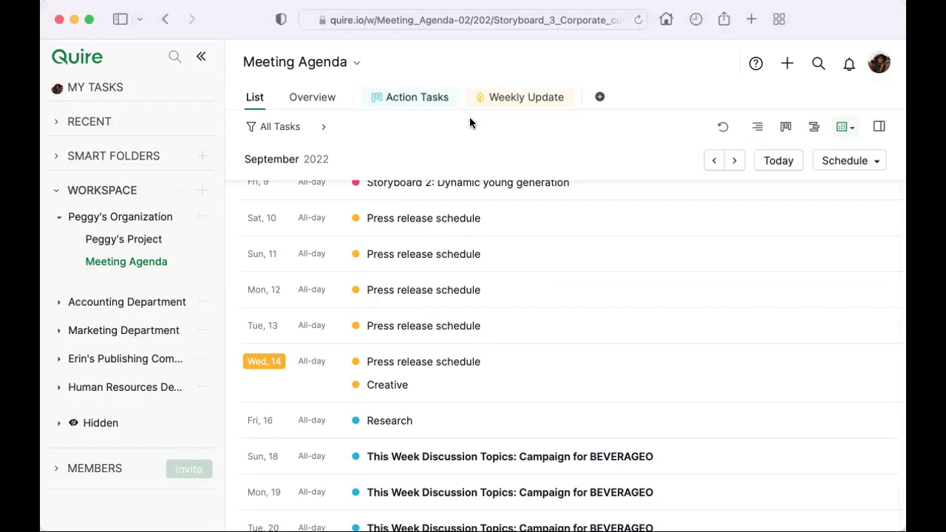
Step: Return to List view and open the Storyboard 3: Corporate culture task details
left_click(759, 127)
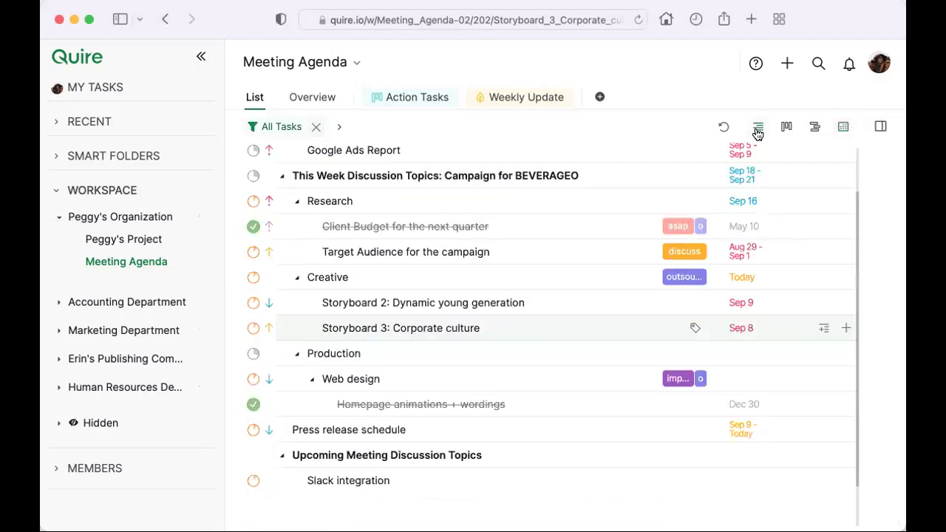
scroll(599, 239, "up", 2)
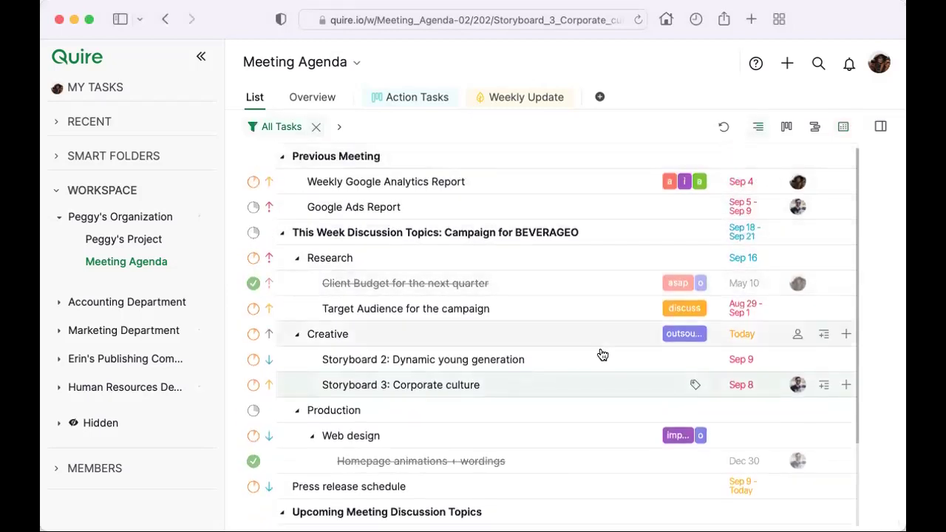
left_click(595, 381)
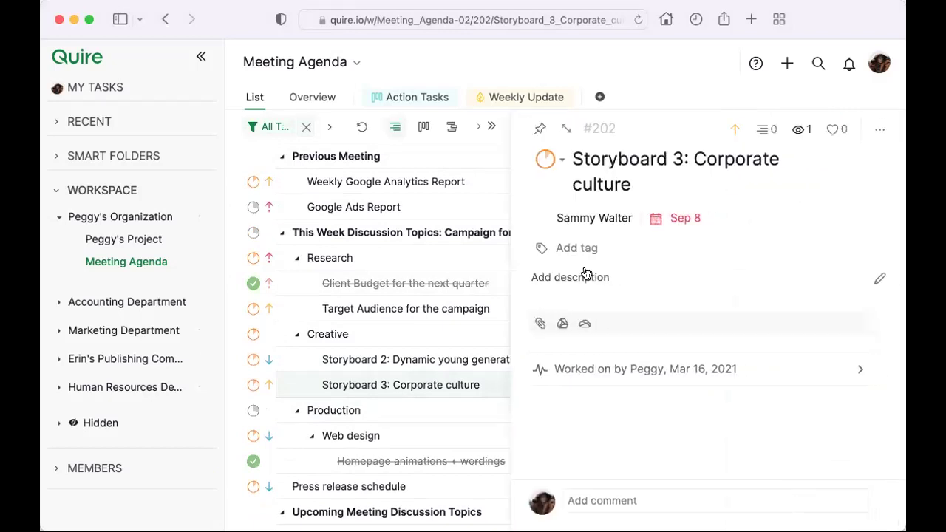
Step: Add another teammate as a follower, bringing the task to two followers
left_click(802, 128)
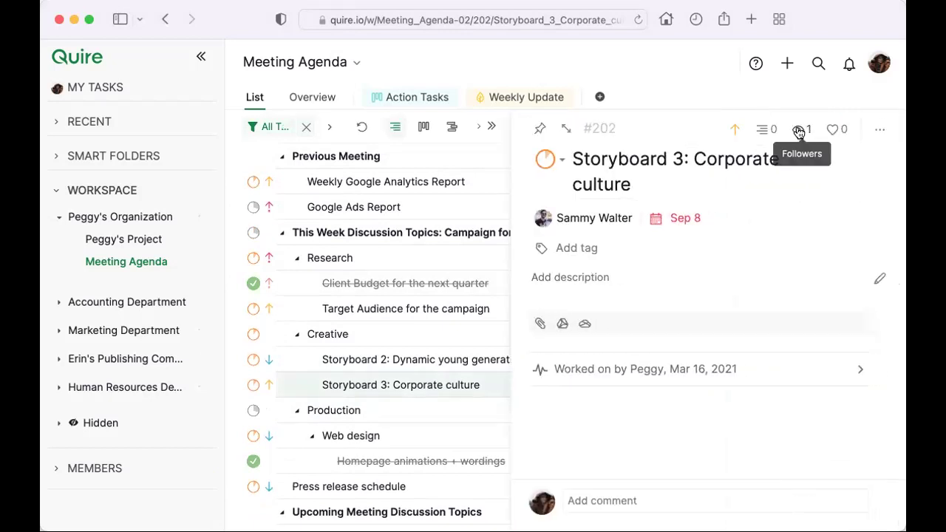
left_click(798, 131)
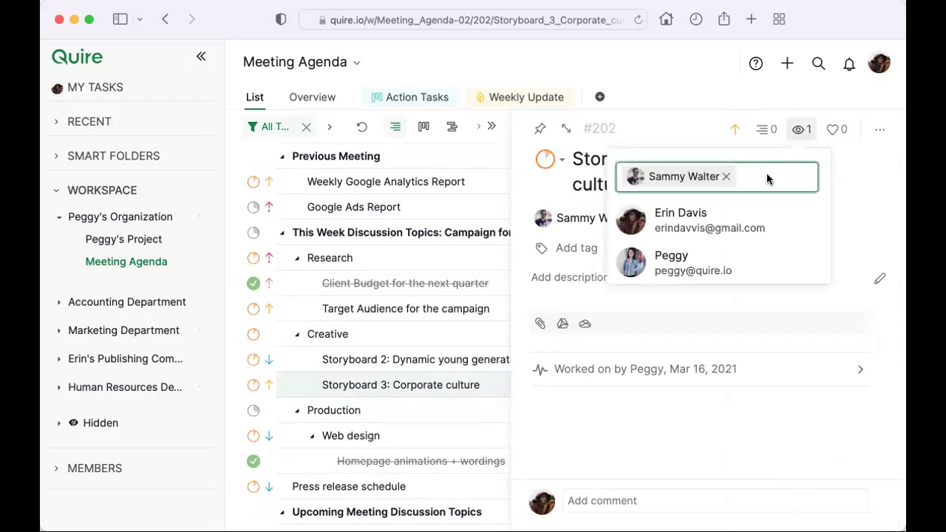
left_click(744, 207)
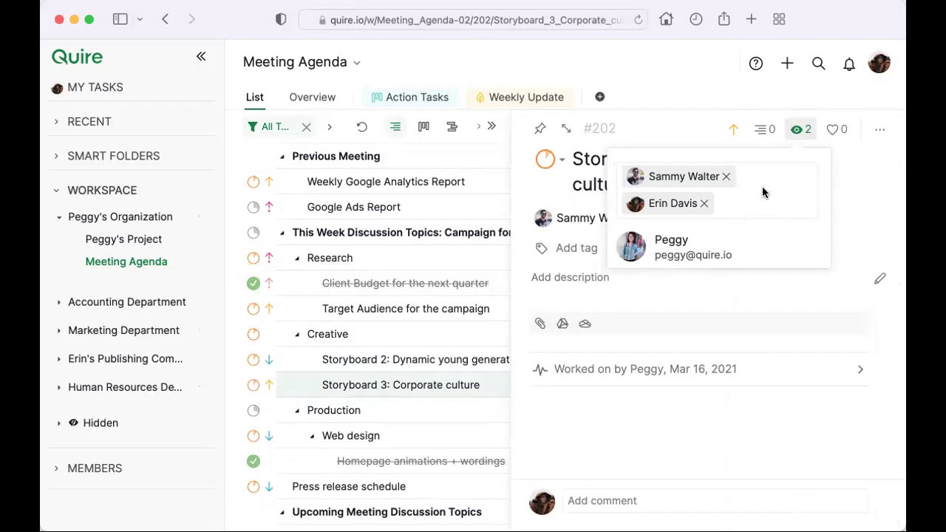
left_click(756, 196)
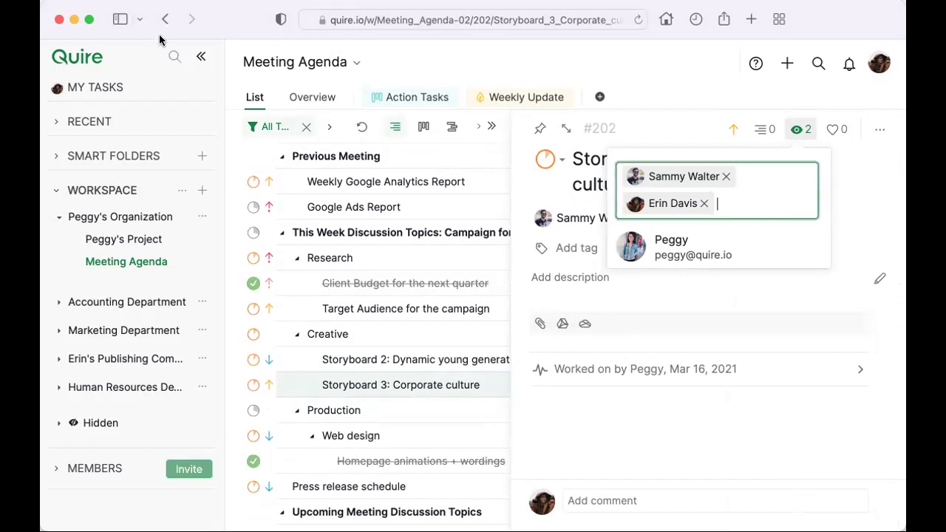